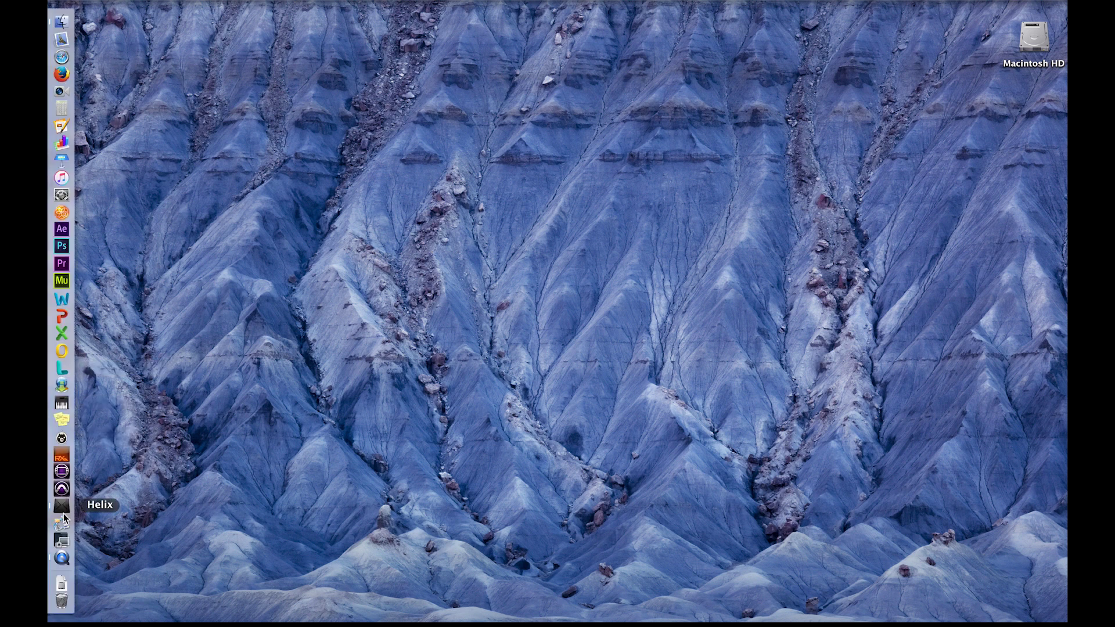
# Launch the Helix editor and browse the FACTORY 1 preset list.
pyautogui.click(62, 508)
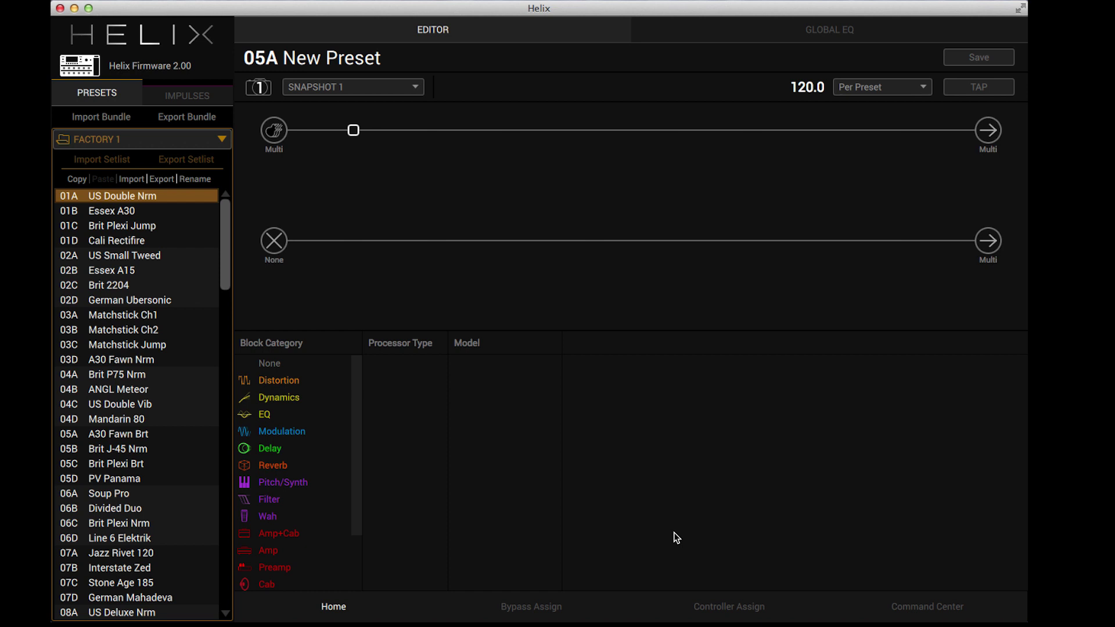
pyautogui.scroll(-15, 190, 394)
pyautogui.scroll(10, 189, 395)
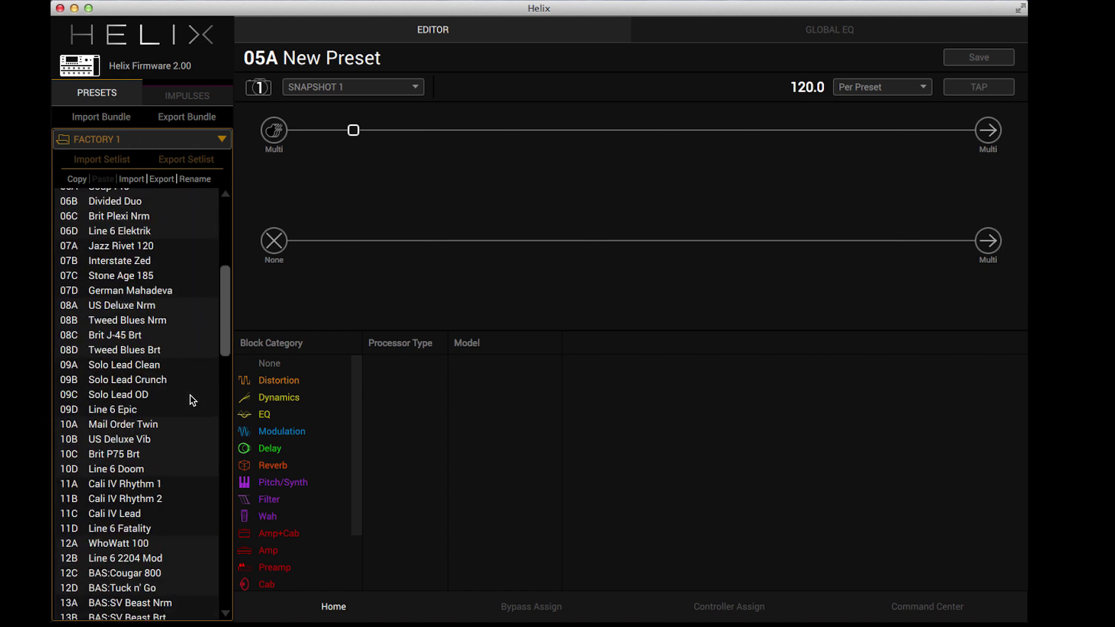
pyautogui.scroll(7, 189, 396)
pyautogui.scroll(-20, 190, 396)
pyautogui.scroll(20, 190, 396)
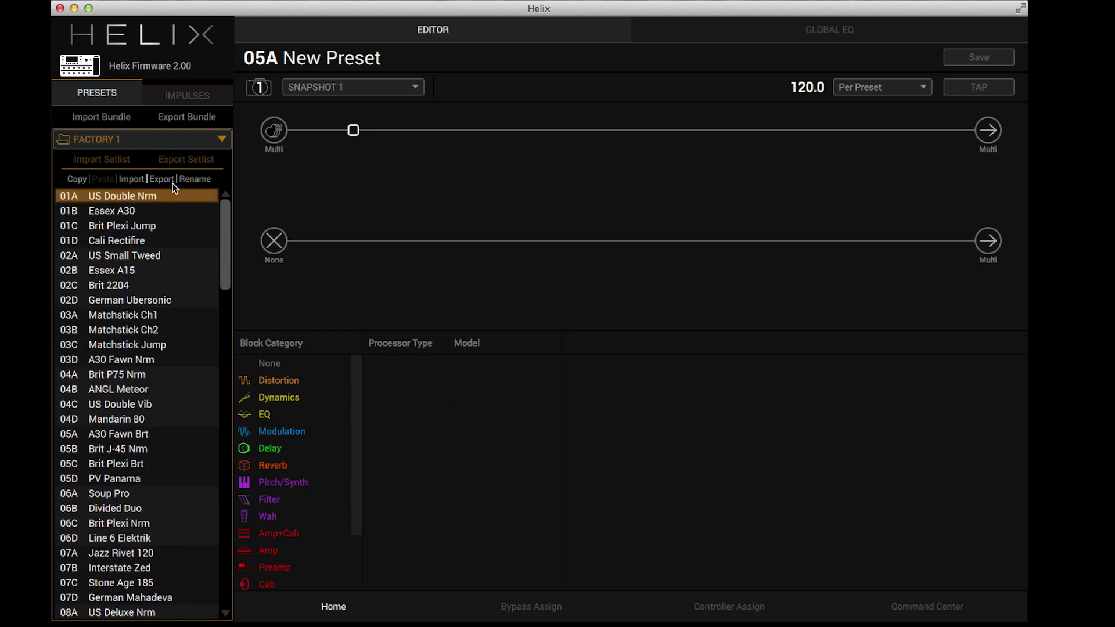
# Keep the FACTORY 1 setlist, glance at the Impulses list, then return to the presets.
pyautogui.click(170, 138)
pyautogui.click(171, 144)
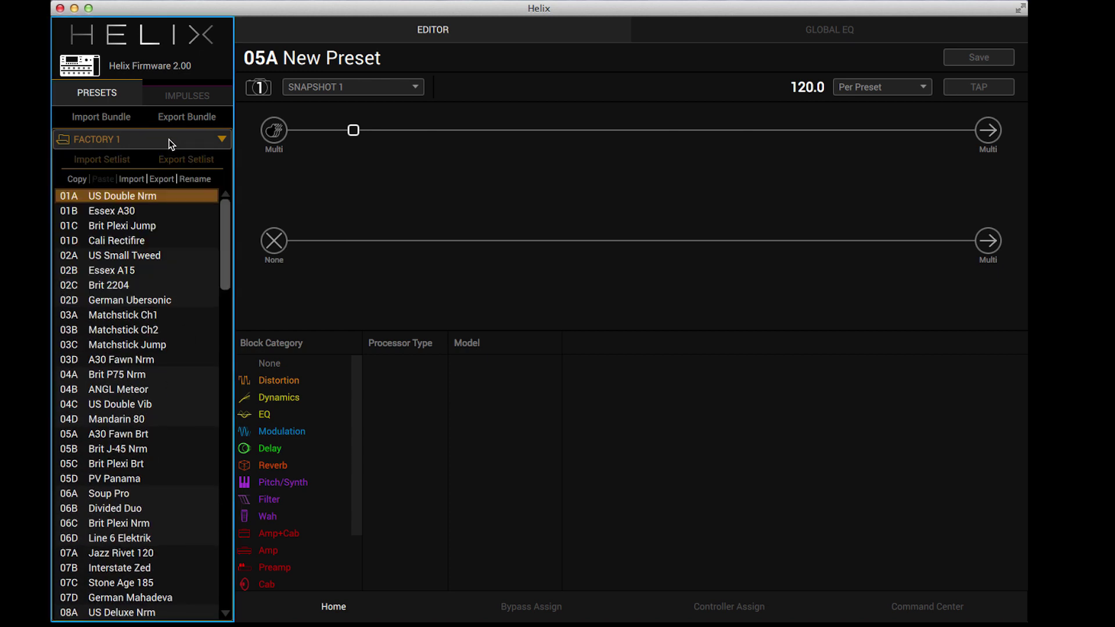
pyautogui.click(186, 96)
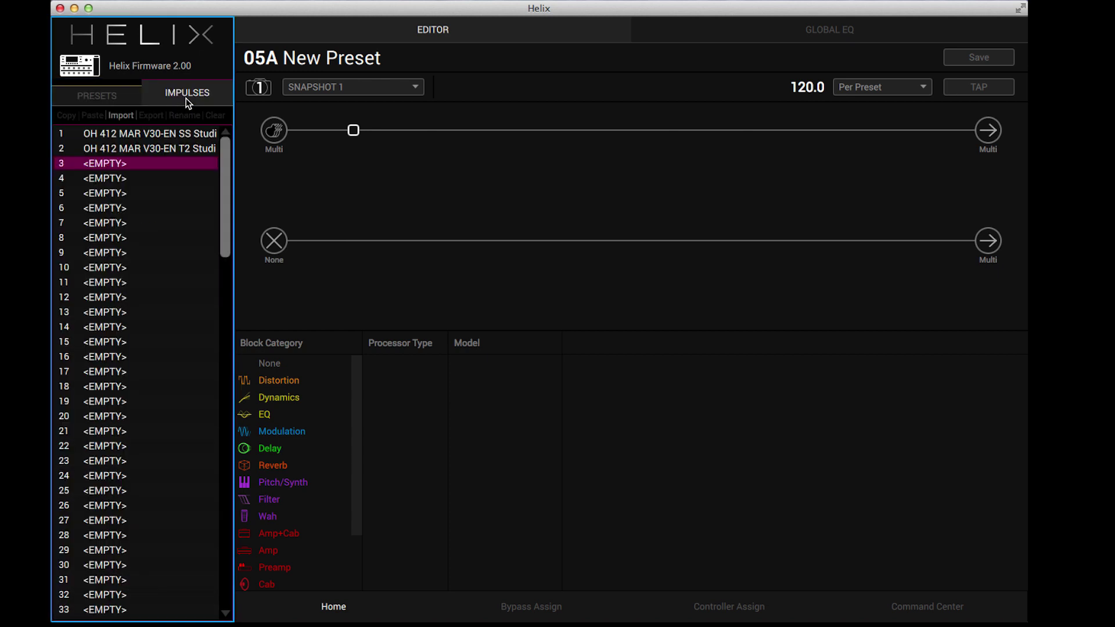
pyautogui.click(100, 91)
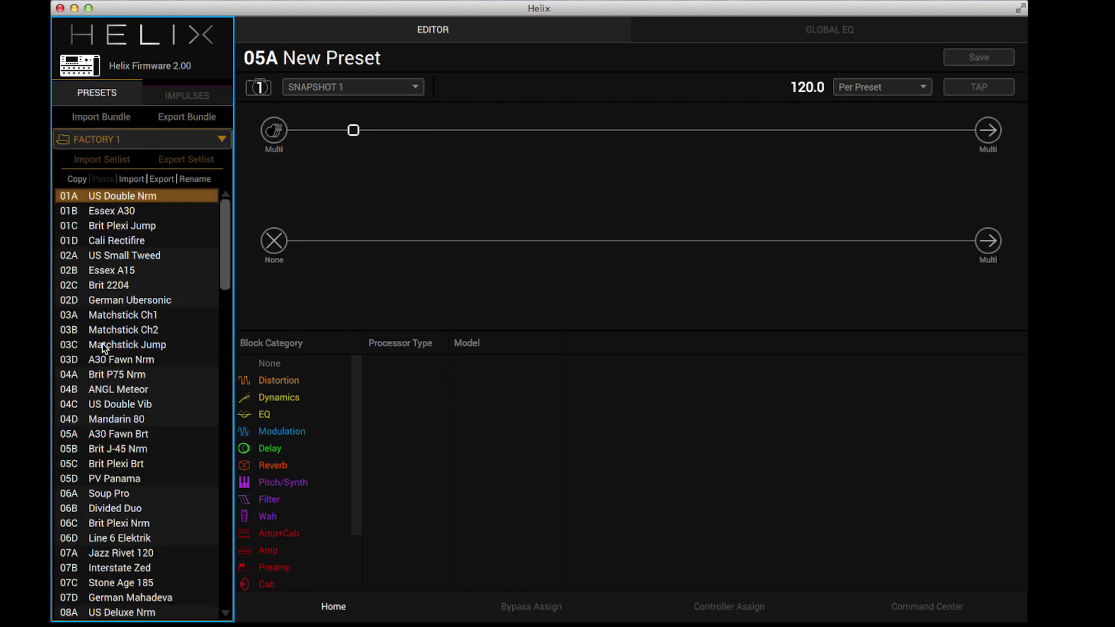
pyautogui.scroll(-20, 104, 347)
pyautogui.scroll(20, 103, 347)
pyautogui.scroll(-1, 103, 347)
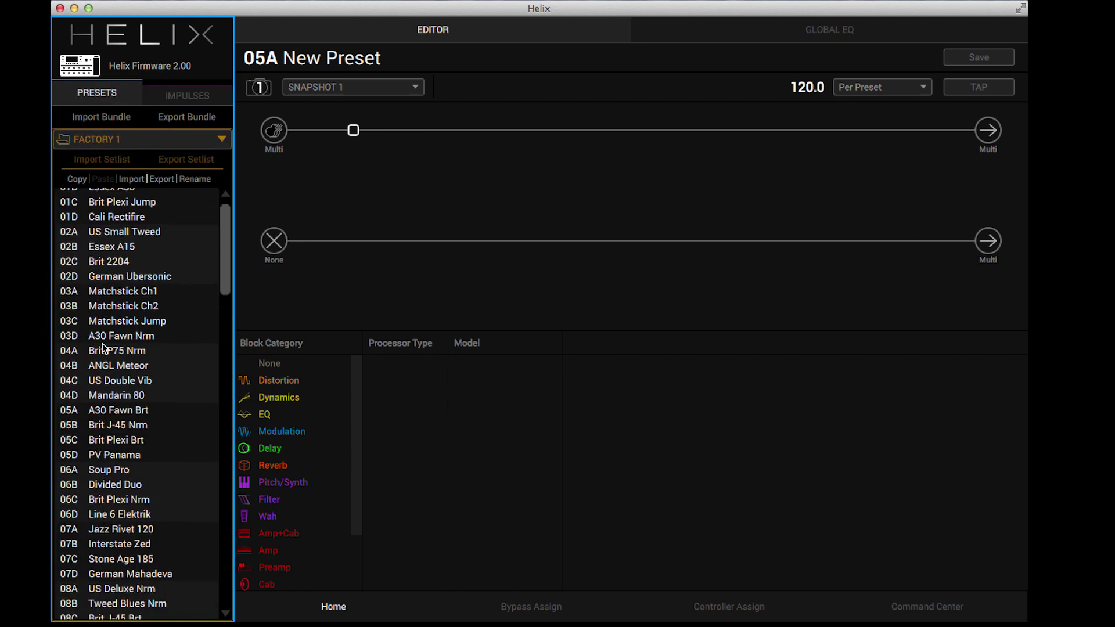
pyautogui.scroll(-20, 104, 346)
pyautogui.scroll(20, 104, 347)
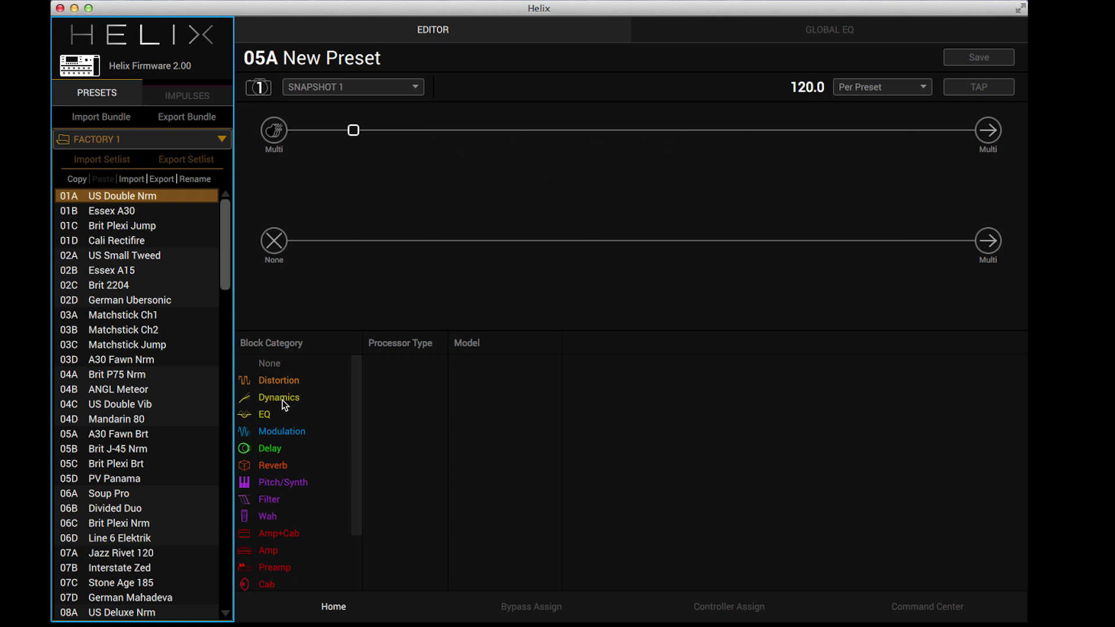
# Add a stereo Tremolo/Autopan block from the Modulation category to the path.
pyautogui.scroll(-3, 276, 435)
pyautogui.scroll(-1, 276, 436)
pyautogui.scroll(4, 276, 435)
pyautogui.click(277, 433)
pyautogui.click(386, 382)
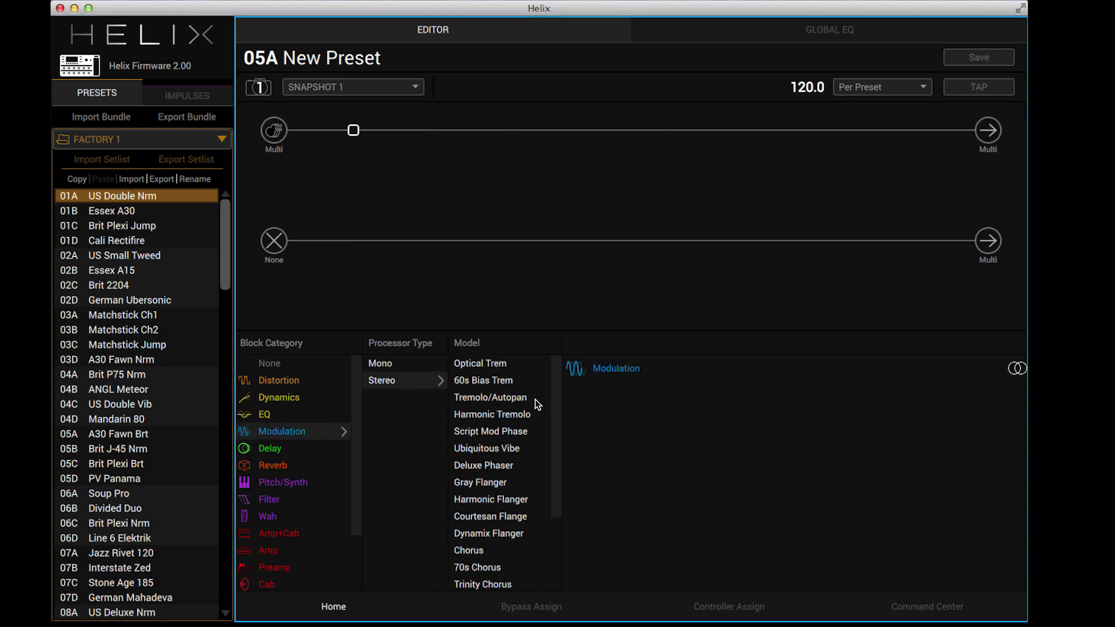
pyautogui.click(508, 398)
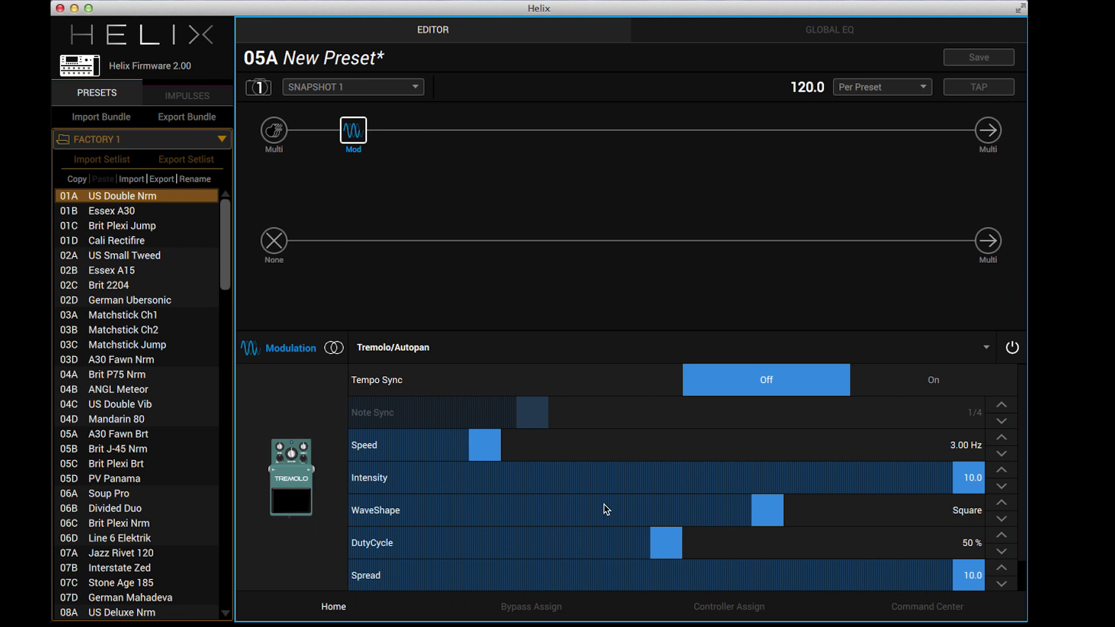
# Toggle the tremolo block's bypass on and off several times, then select the Input block.
pyautogui.click(1012, 347)
pyautogui.click(1011, 347)
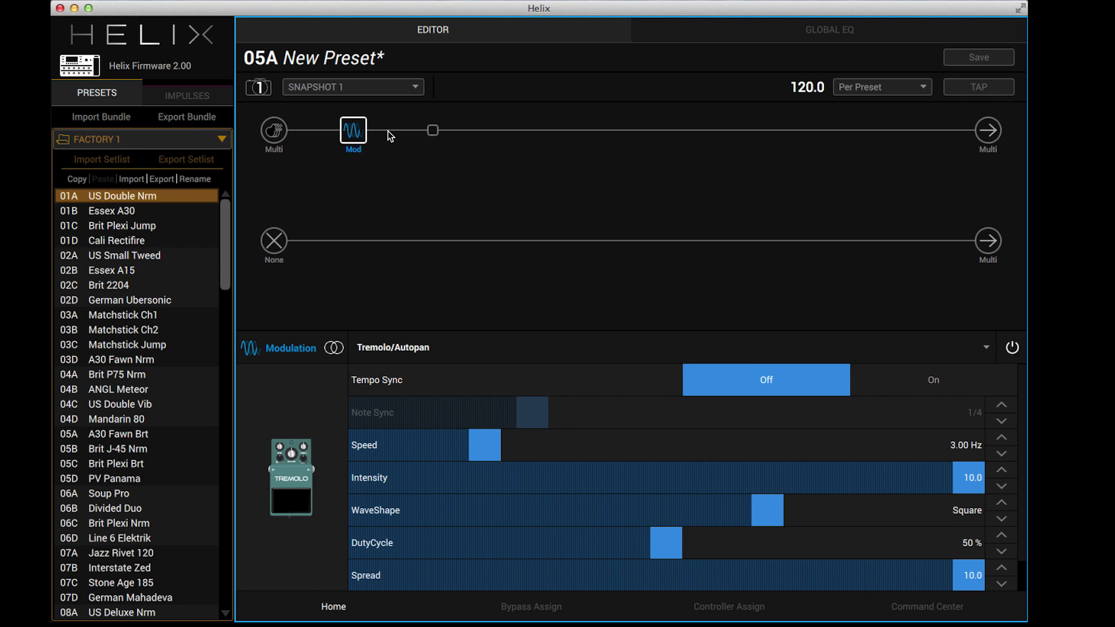
pyautogui.click(347, 109)
pyautogui.click(349, 111)
pyautogui.click(350, 111)
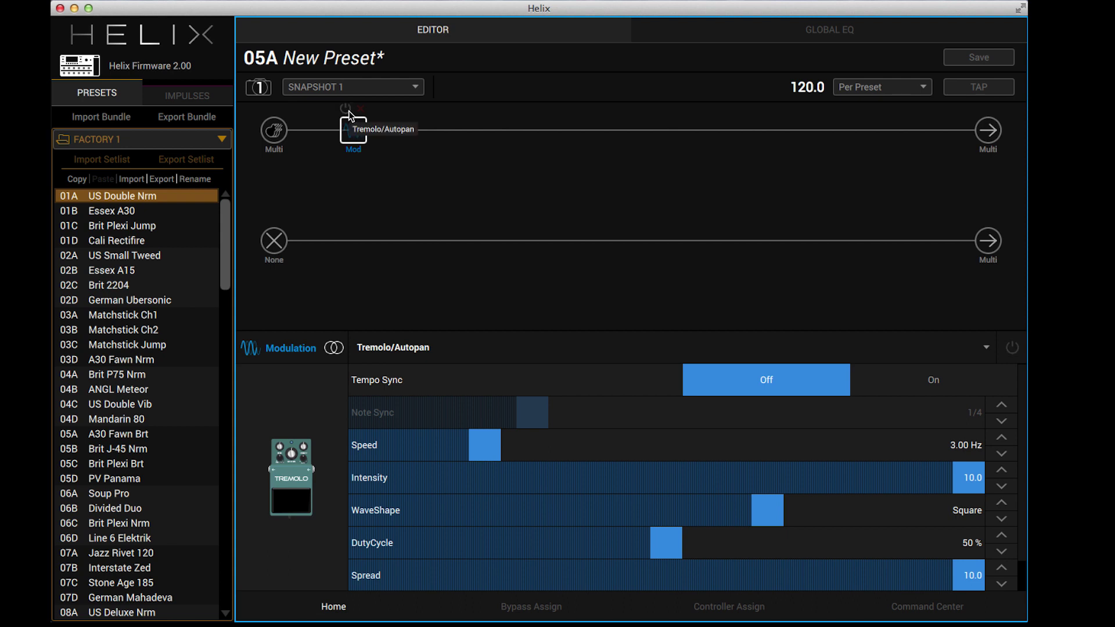
pyautogui.click(349, 110)
pyautogui.click(349, 111)
pyautogui.click(283, 133)
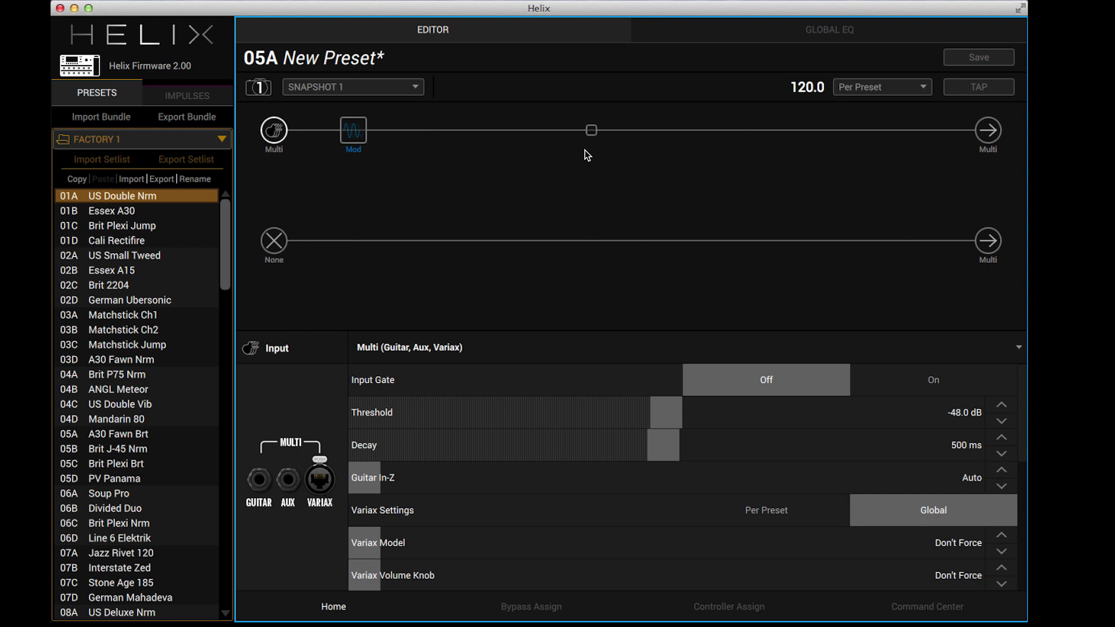
# View the Output block's settings, then load factory preset 01A US Double Nrm.
pyautogui.click(992, 133)
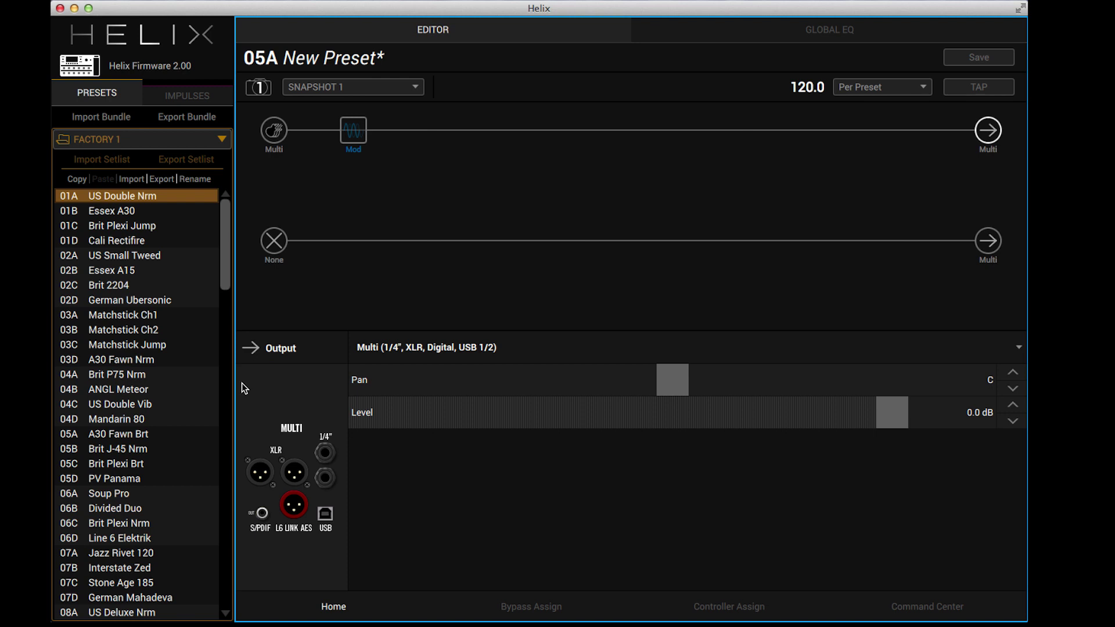
pyautogui.click(132, 193)
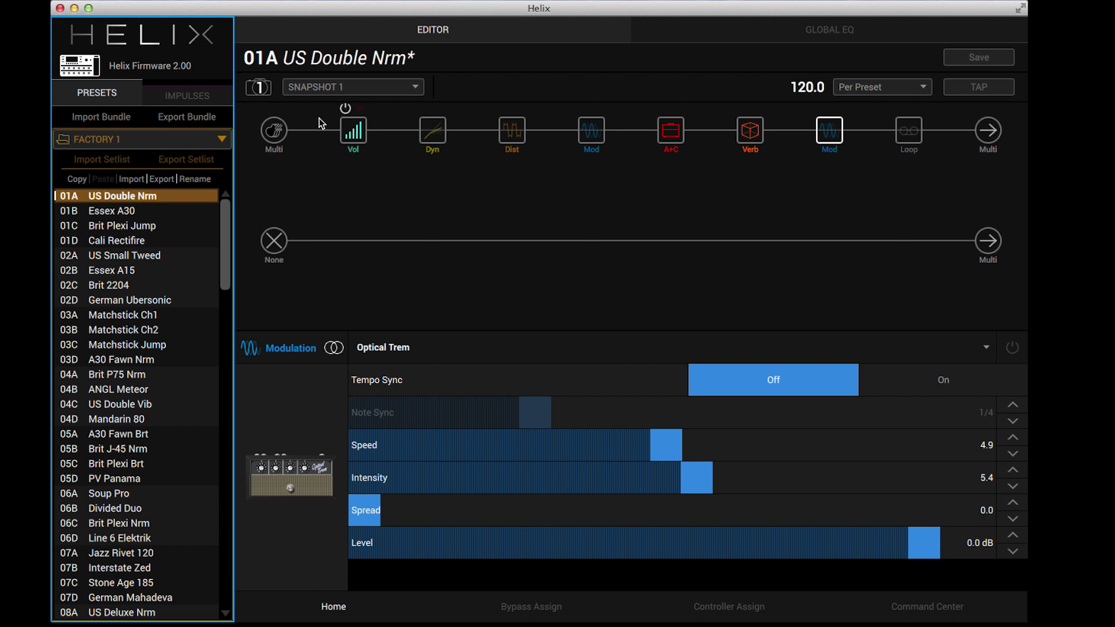
# Inspect each block, then drag the Minotaur distortion between the Vol and Dyn blocks.
pyautogui.click(349, 132)
pyautogui.click(435, 133)
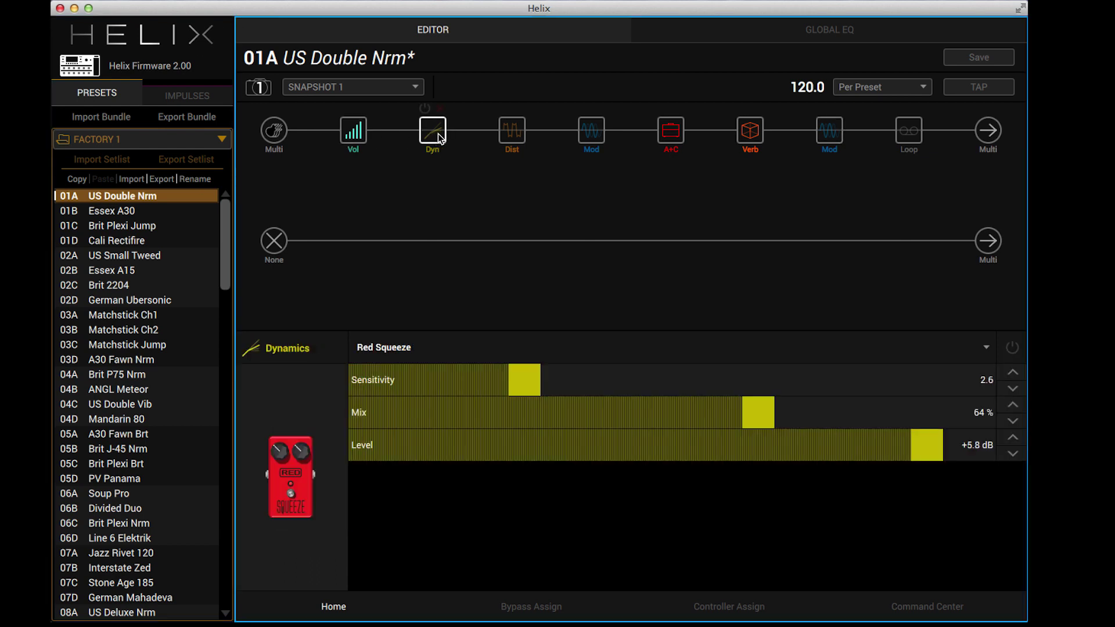
pyautogui.click(510, 132)
pyautogui.click(602, 136)
pyautogui.click(669, 132)
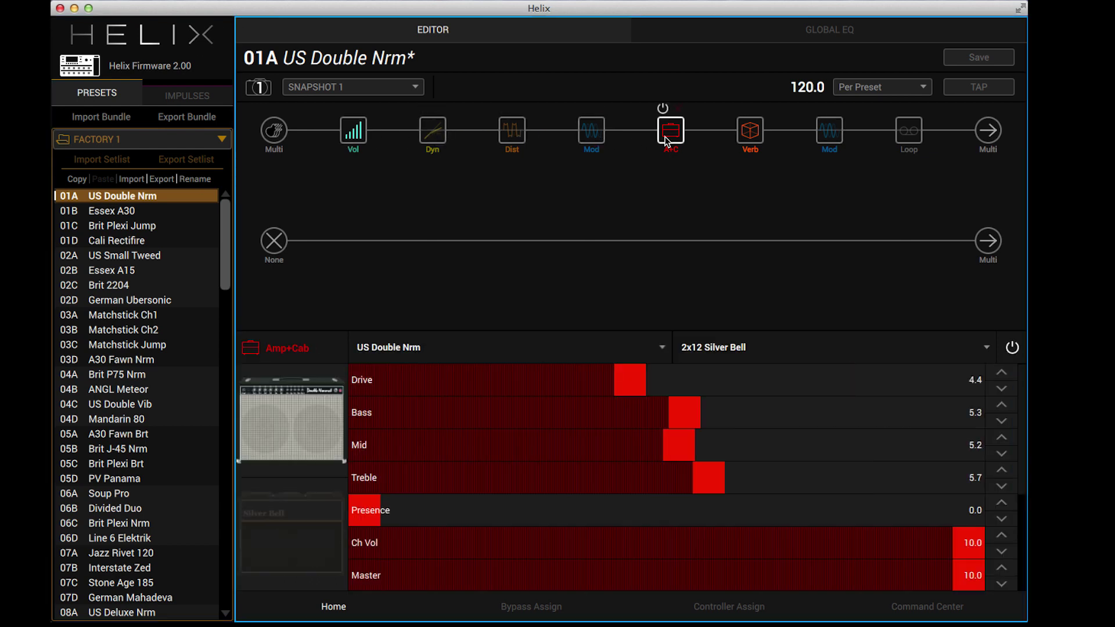
pyautogui.click(511, 133)
pyautogui.moveTo(512, 132); pyautogui.dragTo(416, 127)
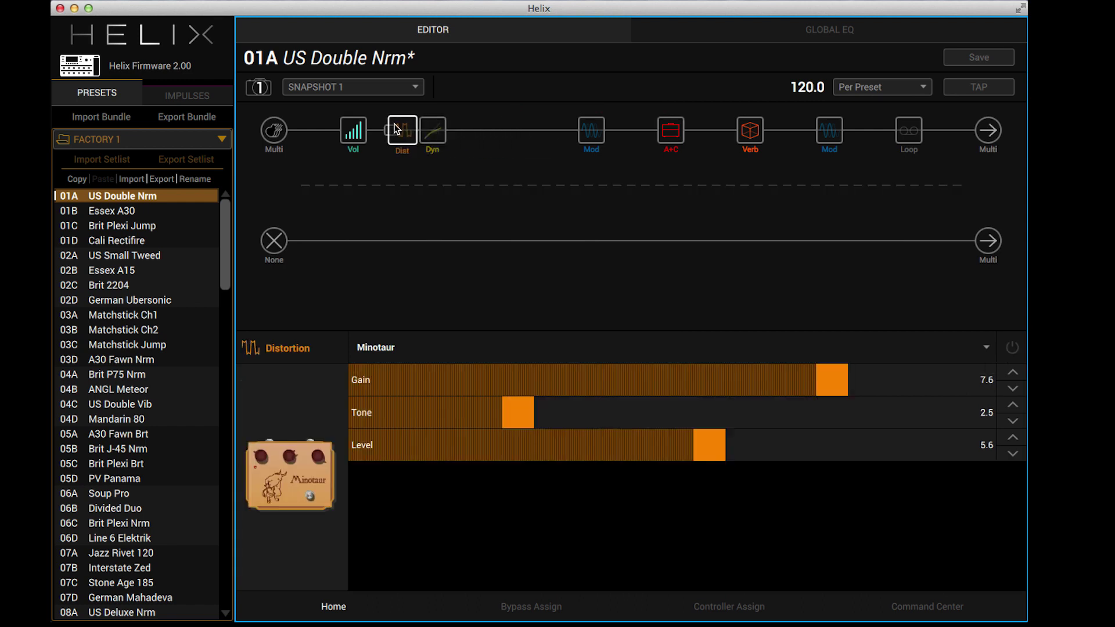
pyautogui.moveTo(395, 129); pyautogui.dragTo(395, 129)
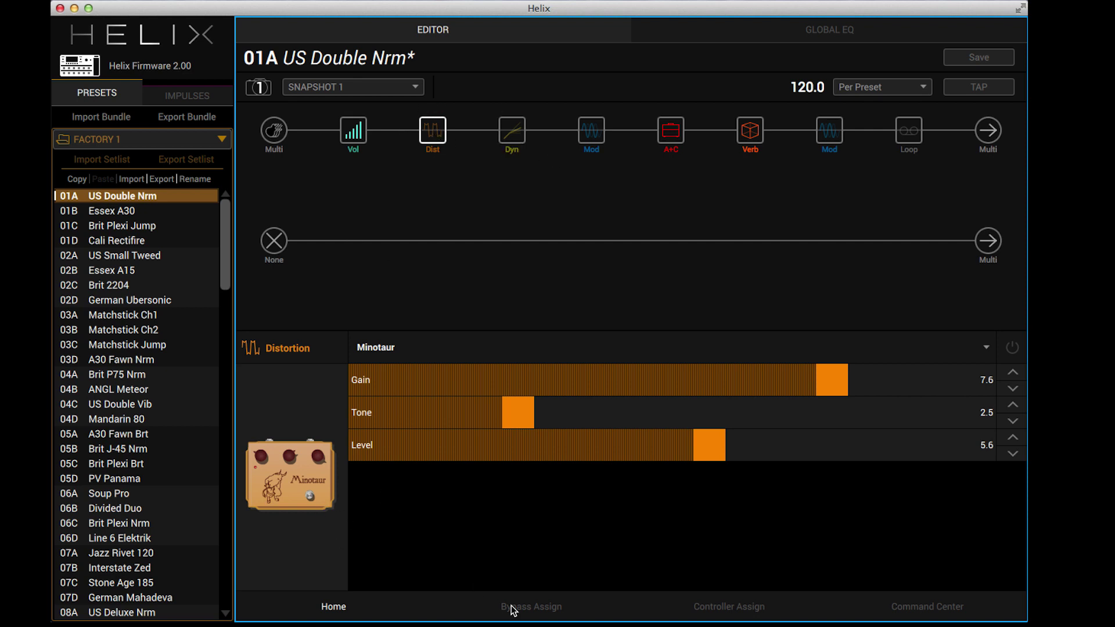
# Give the Minotaur's footswitch bypass assignment a custom label.
pyautogui.click(539, 613)
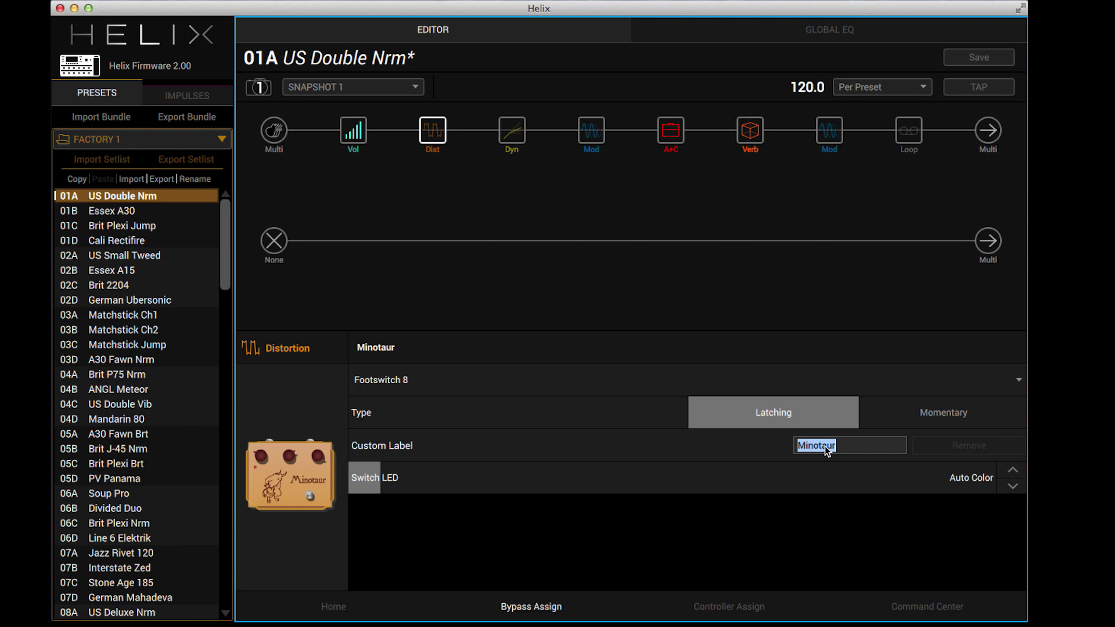
pyautogui.click(899, 520)
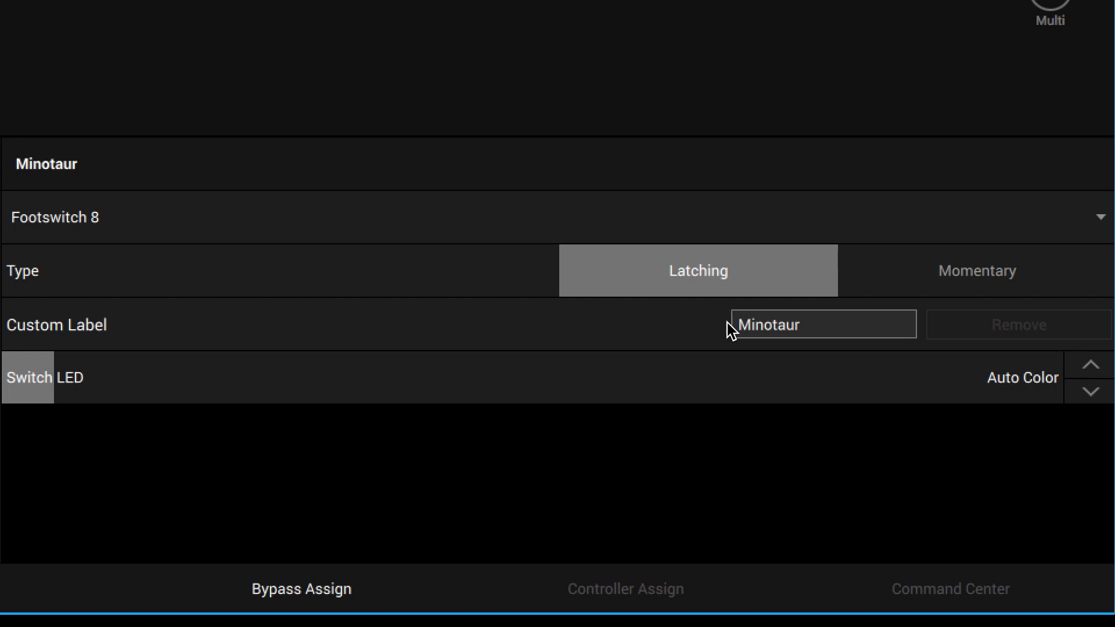
pyautogui.moveTo(827, 321); pyautogui.dragTo(646, 318)
pyautogui.write('Ben')
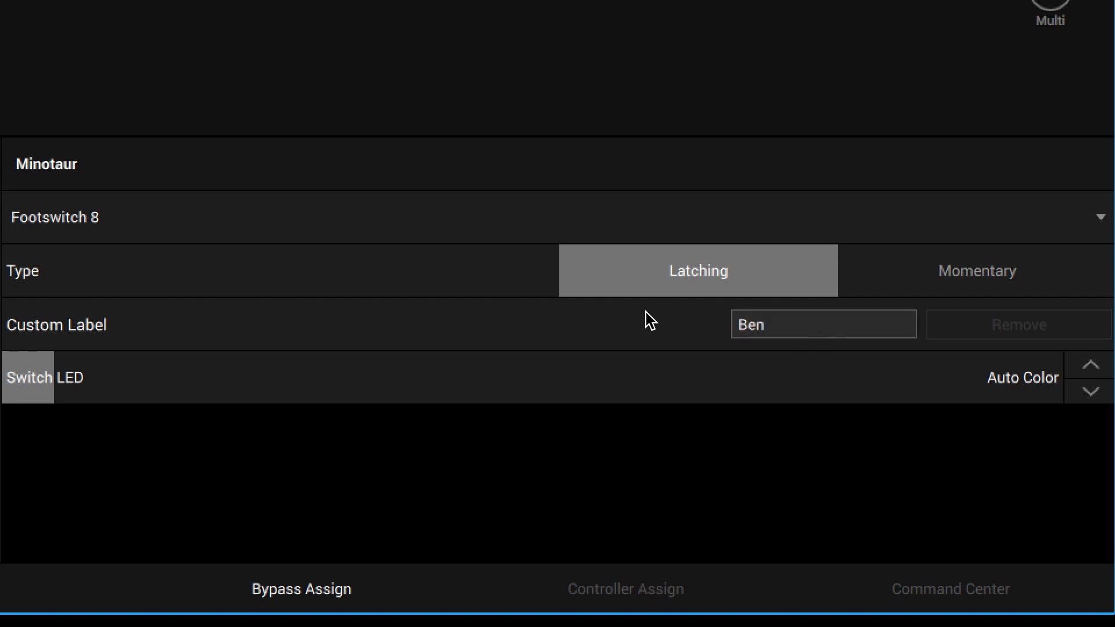
pyautogui.write("'s Nappy Haid")
pyautogui.press('Return')
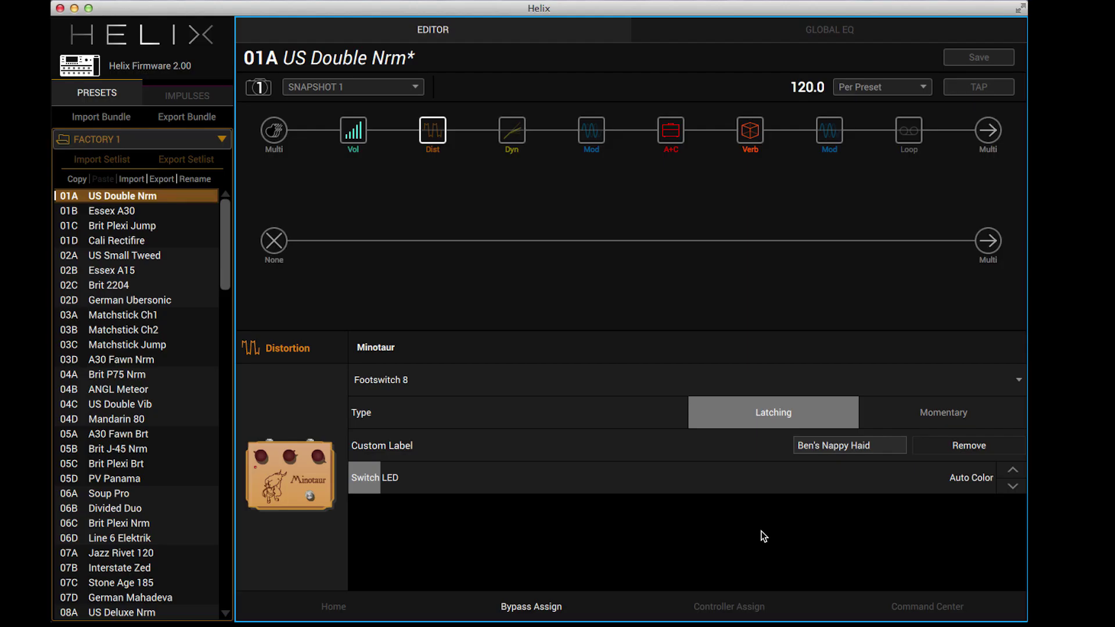
# Restore the default Minotaur label and view the Command Center assignments.
pyautogui.click(985, 445)
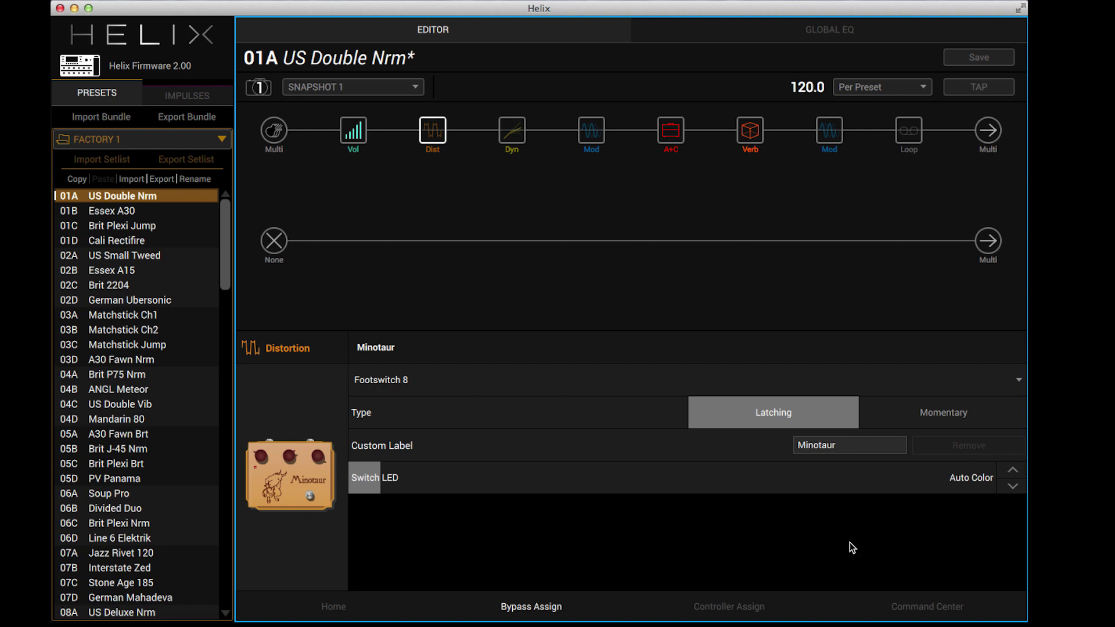
pyautogui.click(755, 608)
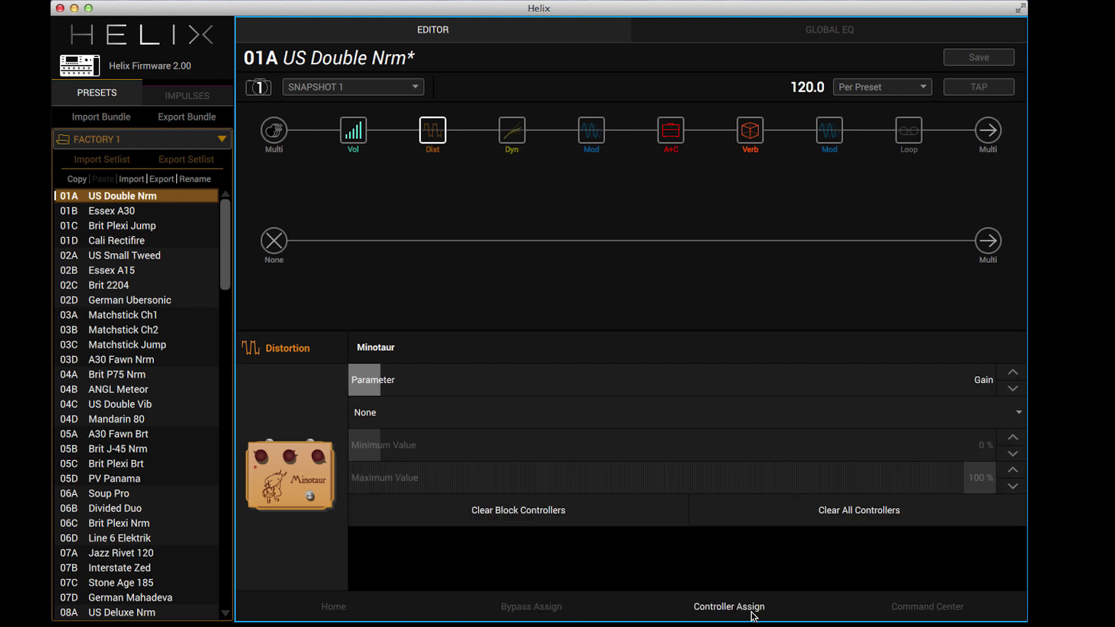
pyautogui.click(934, 610)
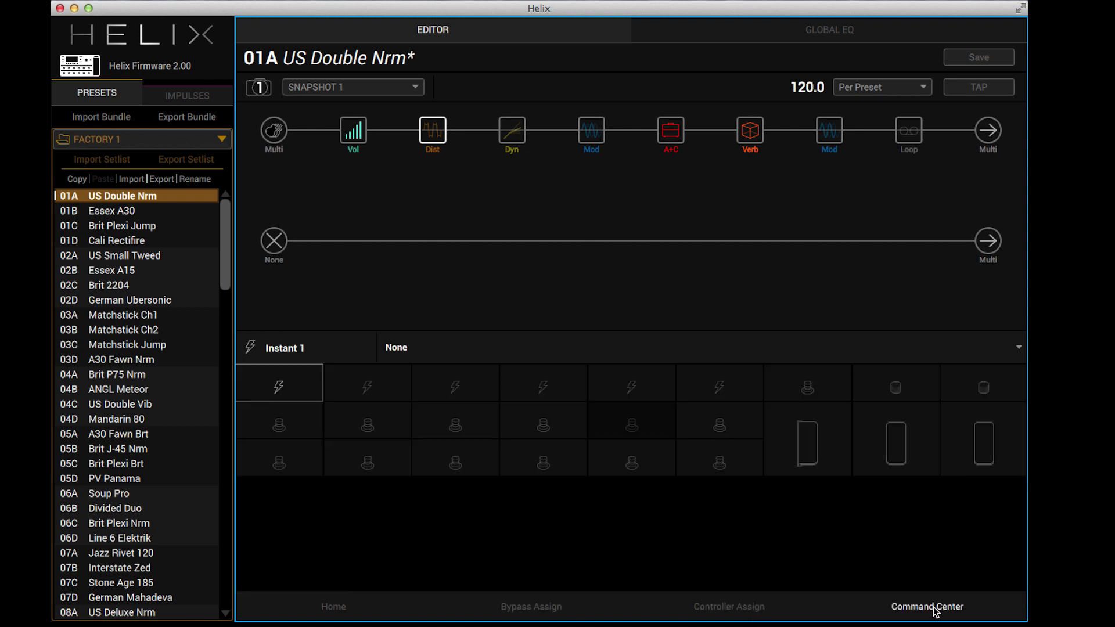
# Import Late June Tweaked.hls over the TEMPLATES setlist and load preset 05A How It All Began.
pyautogui.click(129, 141)
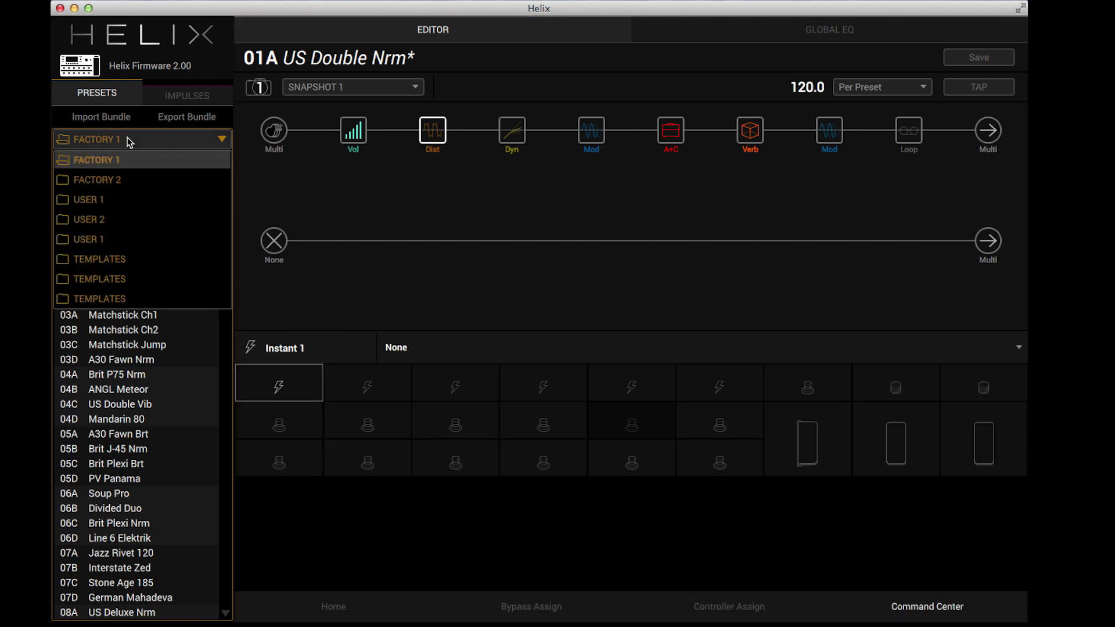
pyautogui.click(109, 259)
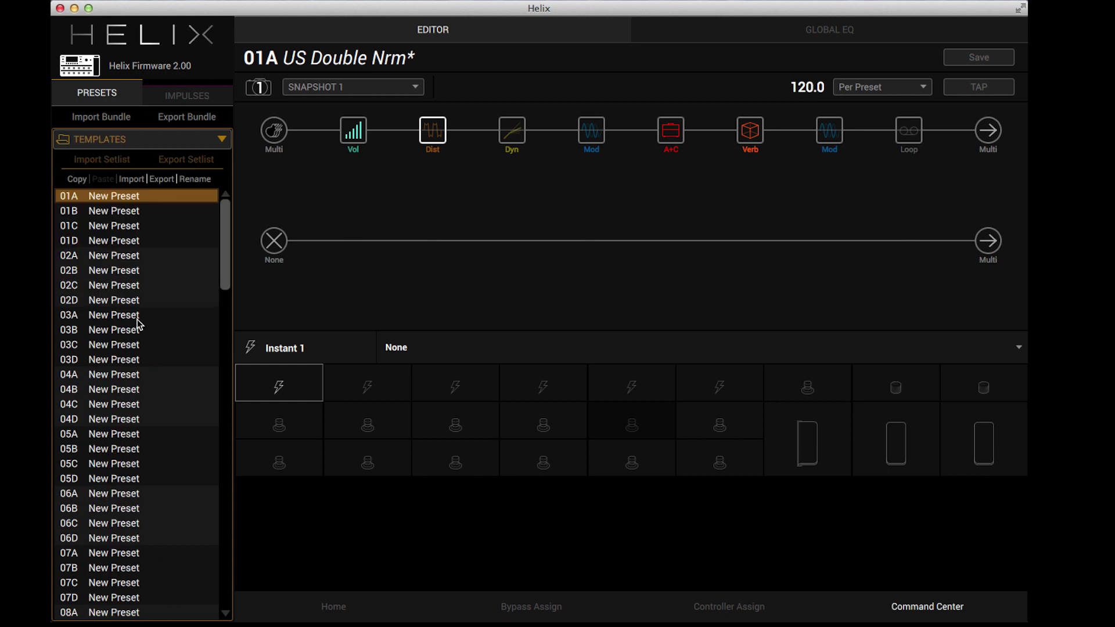
pyautogui.click(108, 160)
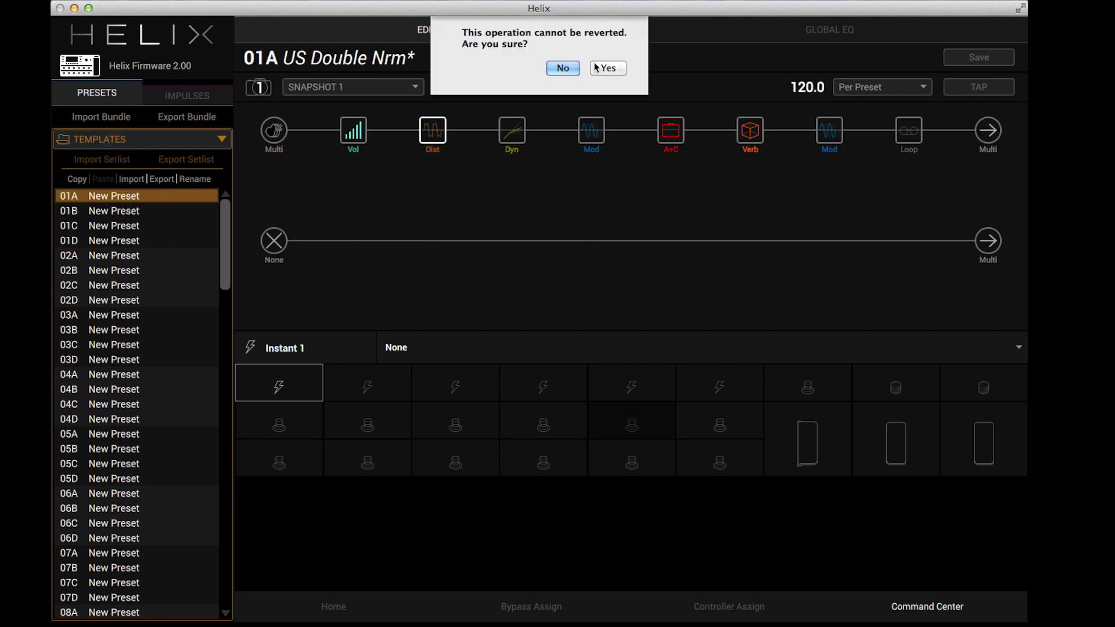
pyautogui.click(597, 67)
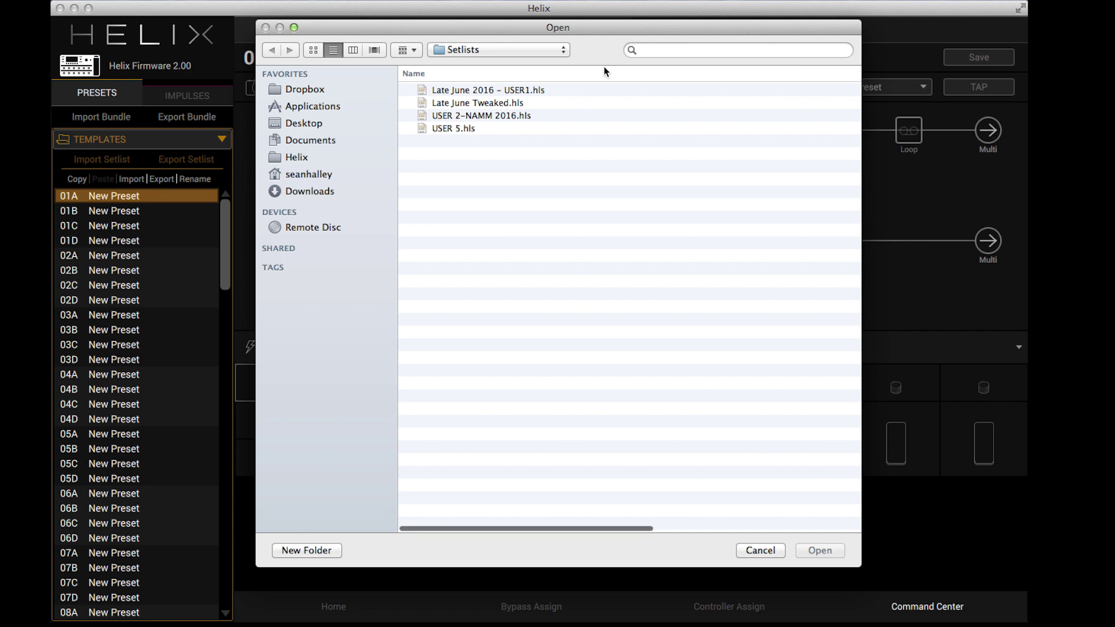
pyautogui.doubleClick(487, 108)
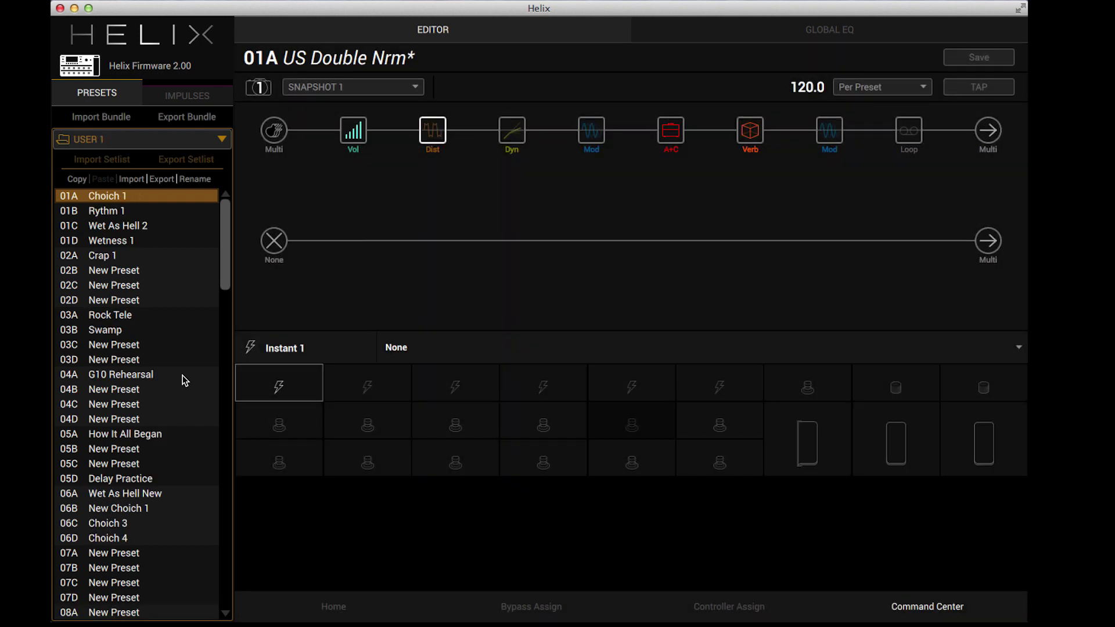
pyautogui.click(134, 436)
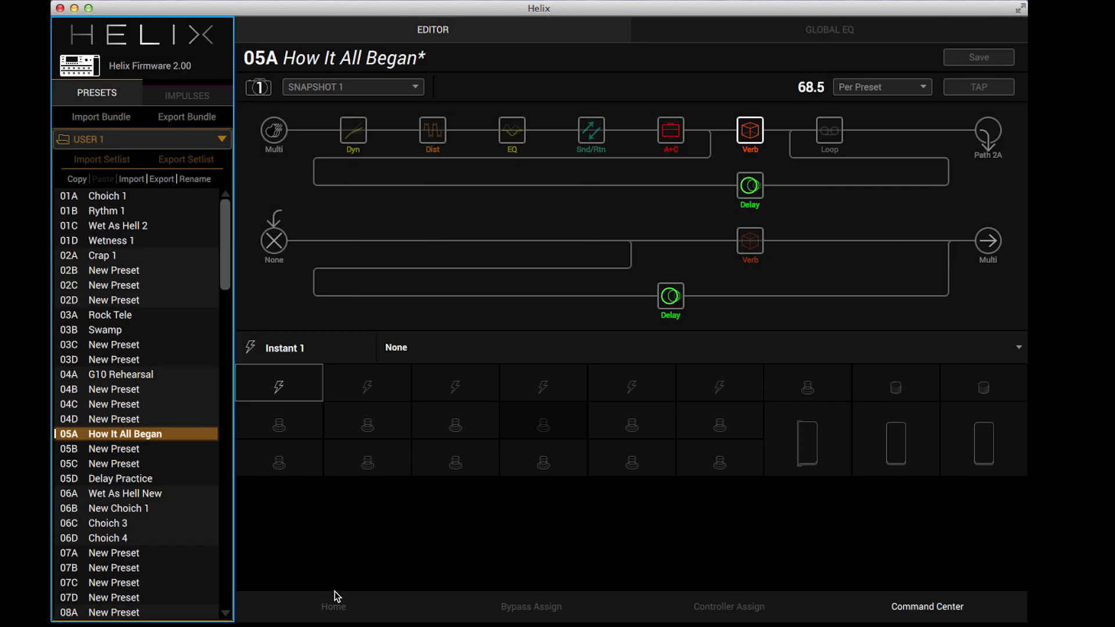
# Display the selected Cave reverb block's parameters on the Home page.
pyautogui.click(336, 607)
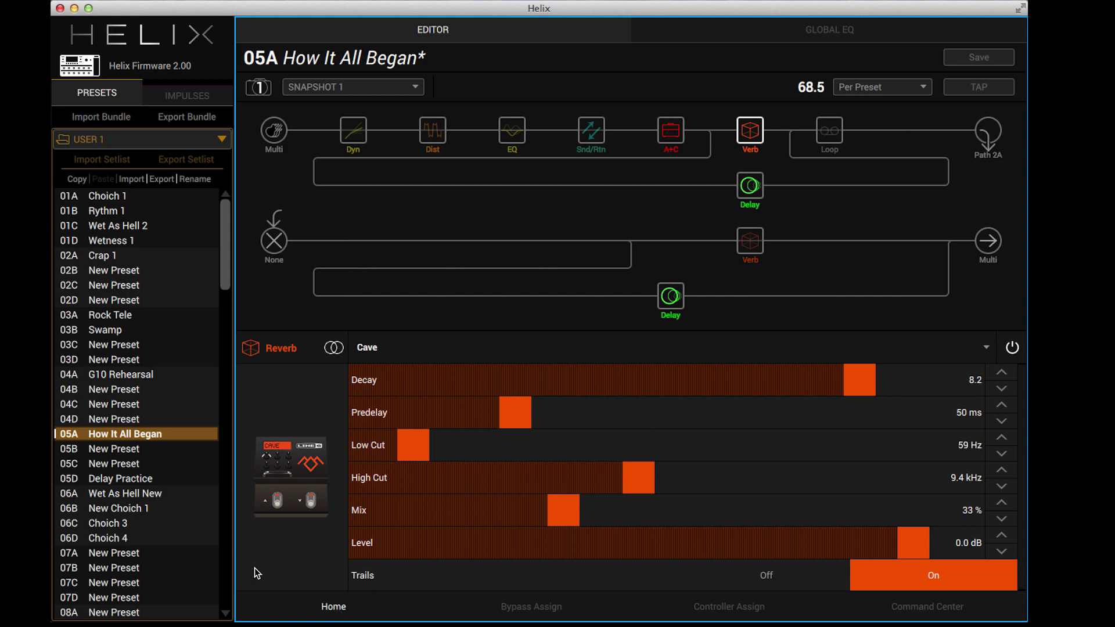
pyautogui.moveTo(752, 150)
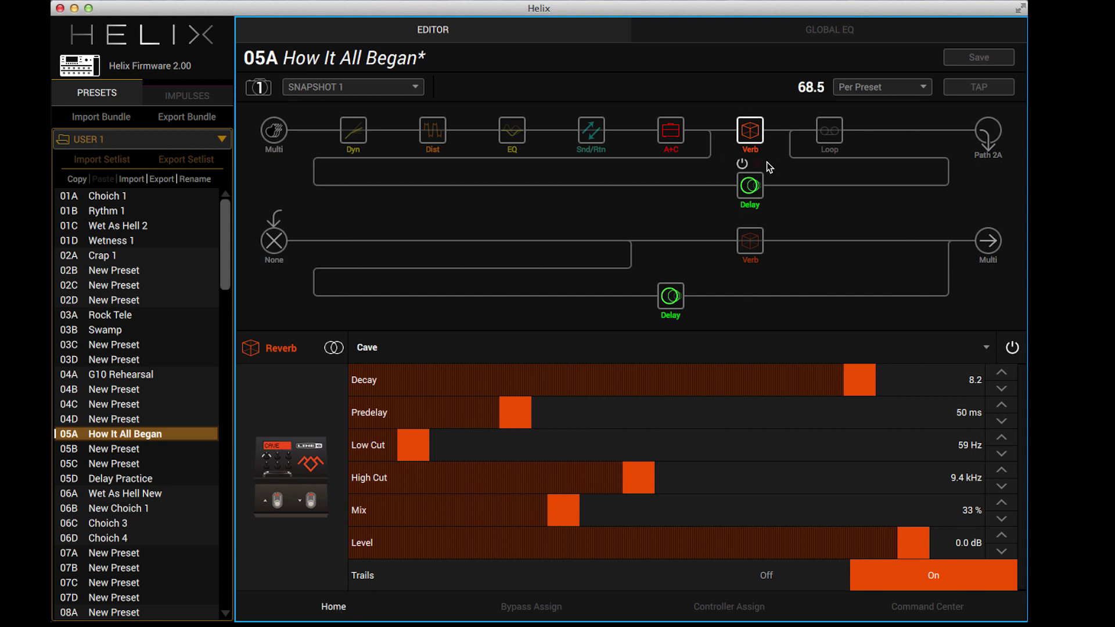
pyautogui.click(361, 88)
# Switch to Snapshot 2 and turn on the second path's reverb.
pyautogui.click(356, 121)
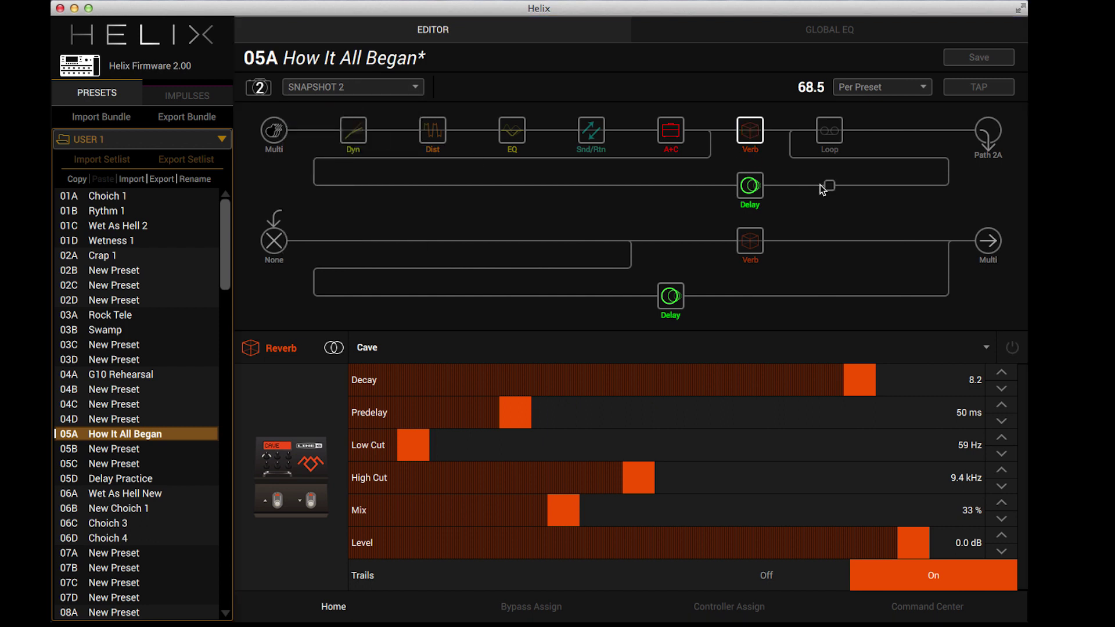
pyautogui.moveTo(758, 139)
pyautogui.click(744, 222)
# Compare the second path's Vintage Digital delay Level across Snapshots 1 and 2 (-15 dB vs -60 dB).
pyautogui.click(671, 297)
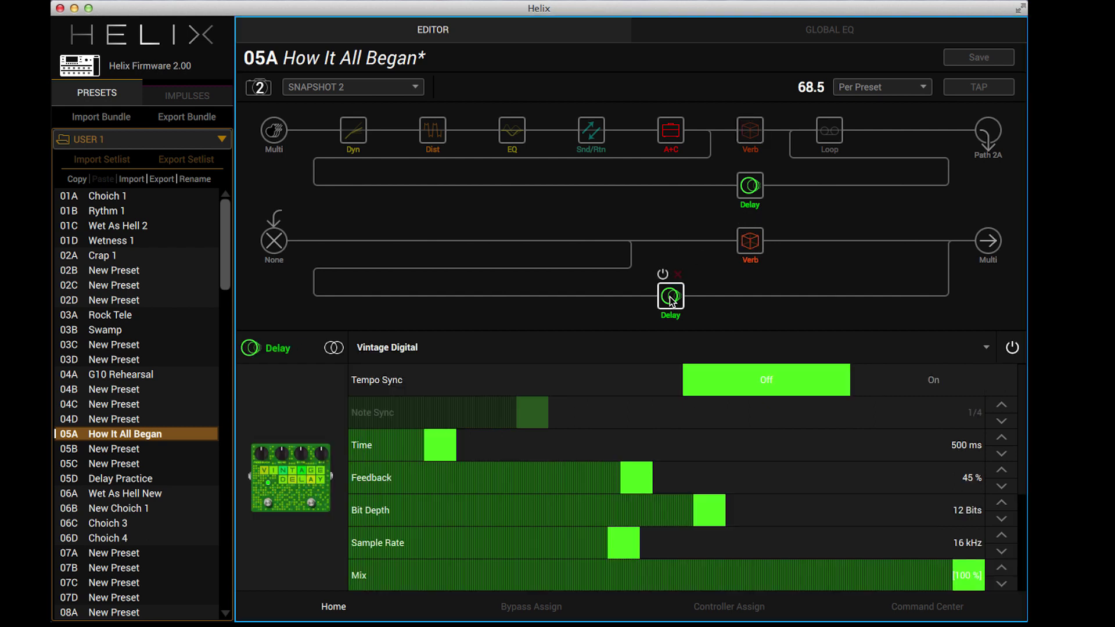
pyautogui.scroll(-5, 776, 534)
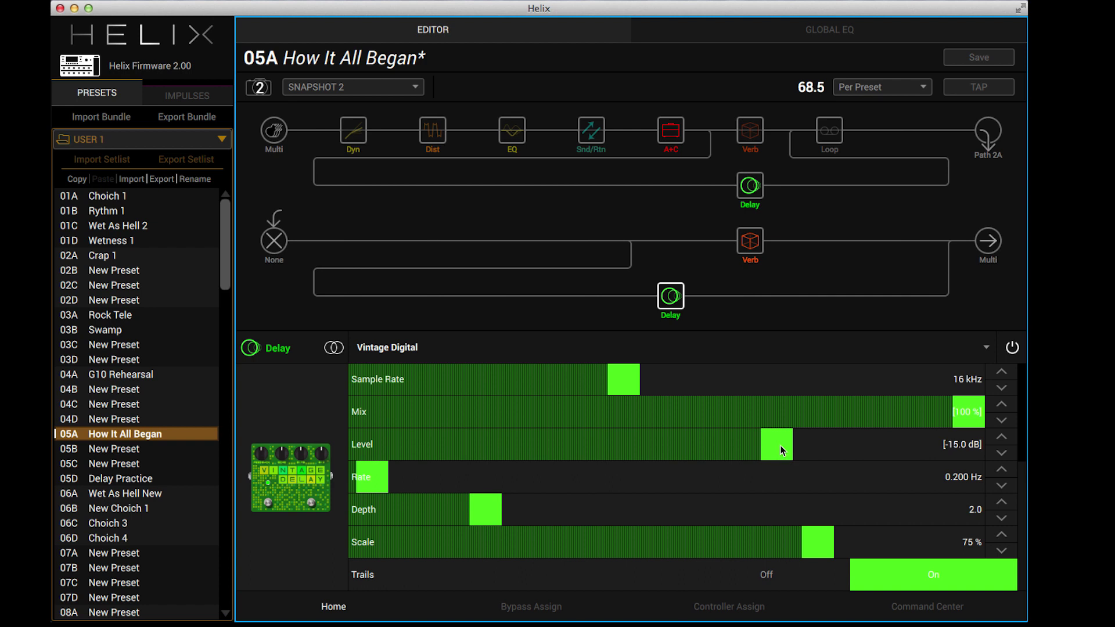
pyautogui.click(379, 88)
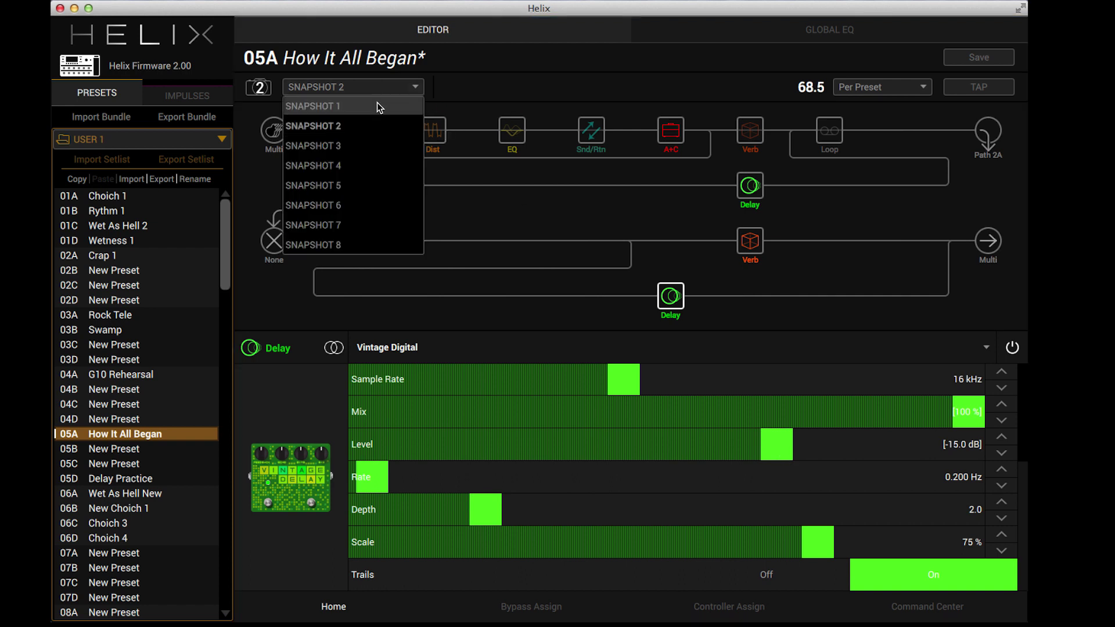
pyautogui.click(377, 104)
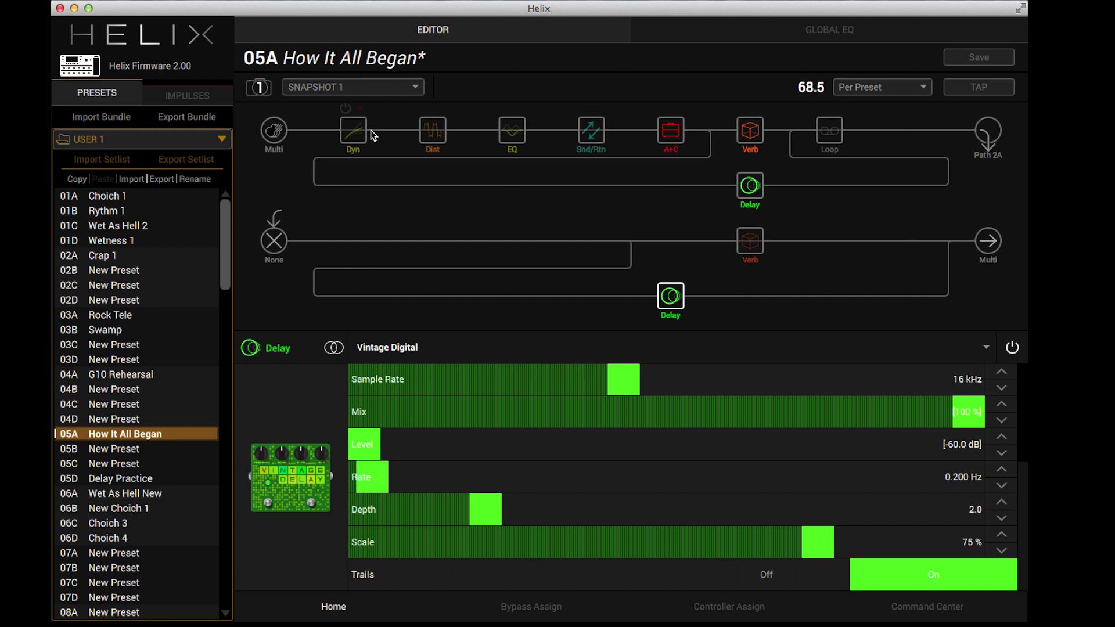
pyautogui.click(371, 86)
pyautogui.click(365, 119)
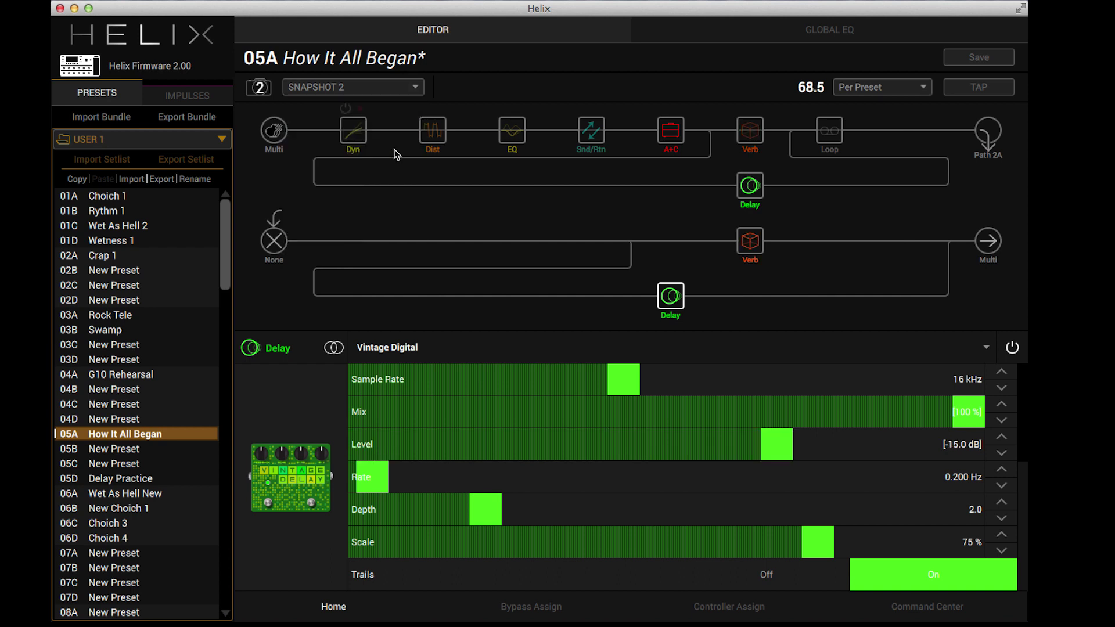
pyautogui.moveTo(669, 299)
pyautogui.moveTo(752, 132)
pyautogui.moveTo(749, 188)
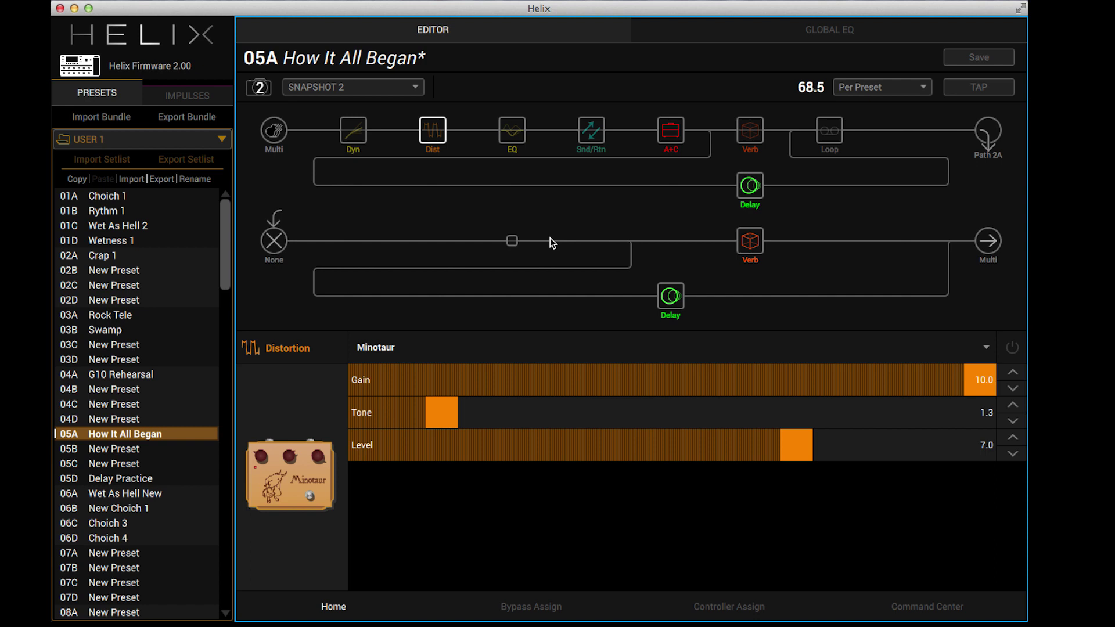
# Recall Snapshot 1, with the Minotaur showing Gain 10.0, Tone 1.3, Level 7.0.
pyautogui.click(375, 98)
pyautogui.click(374, 106)
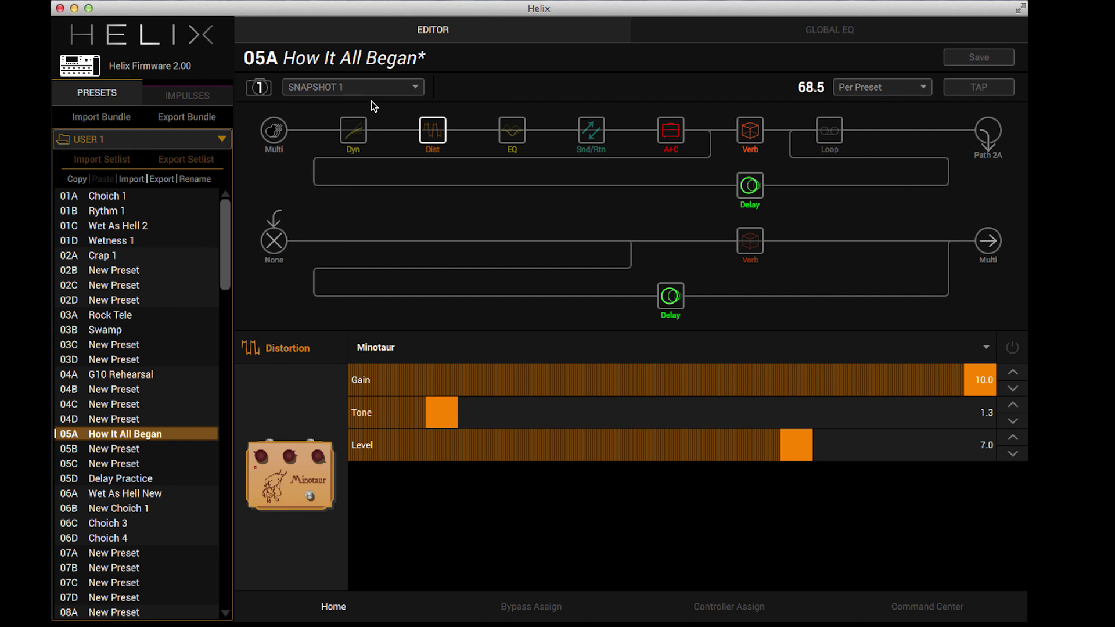
# Flip to Snapshot 2 and back to Snapshot 1, then view the stored impulse responses.
pyautogui.click(373, 95)
pyautogui.click(374, 127)
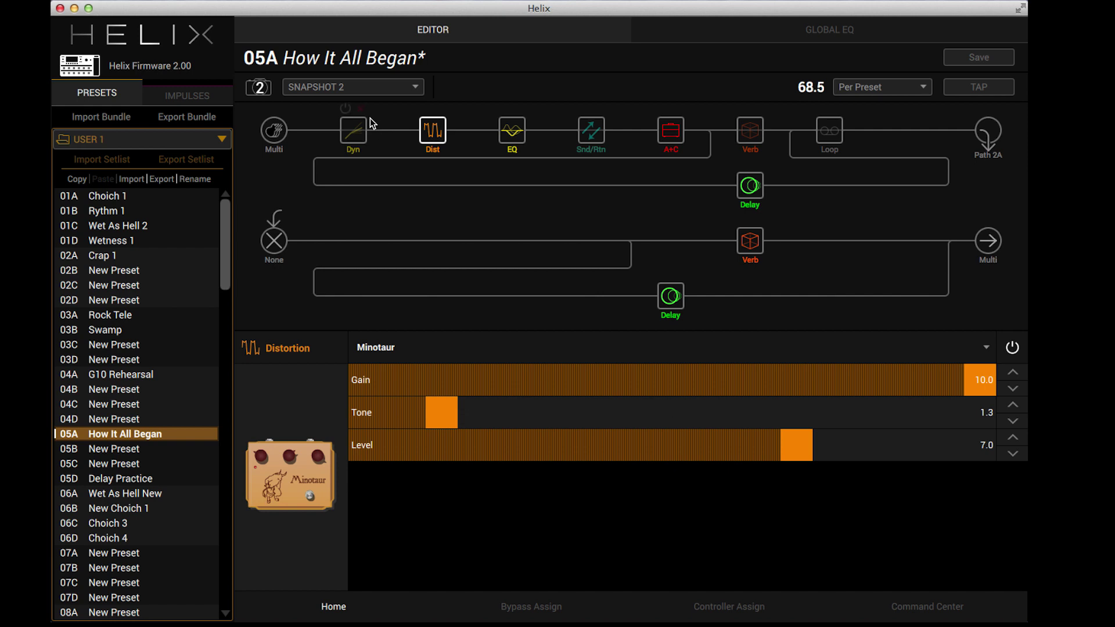
pyautogui.click(345, 87)
pyautogui.click(341, 104)
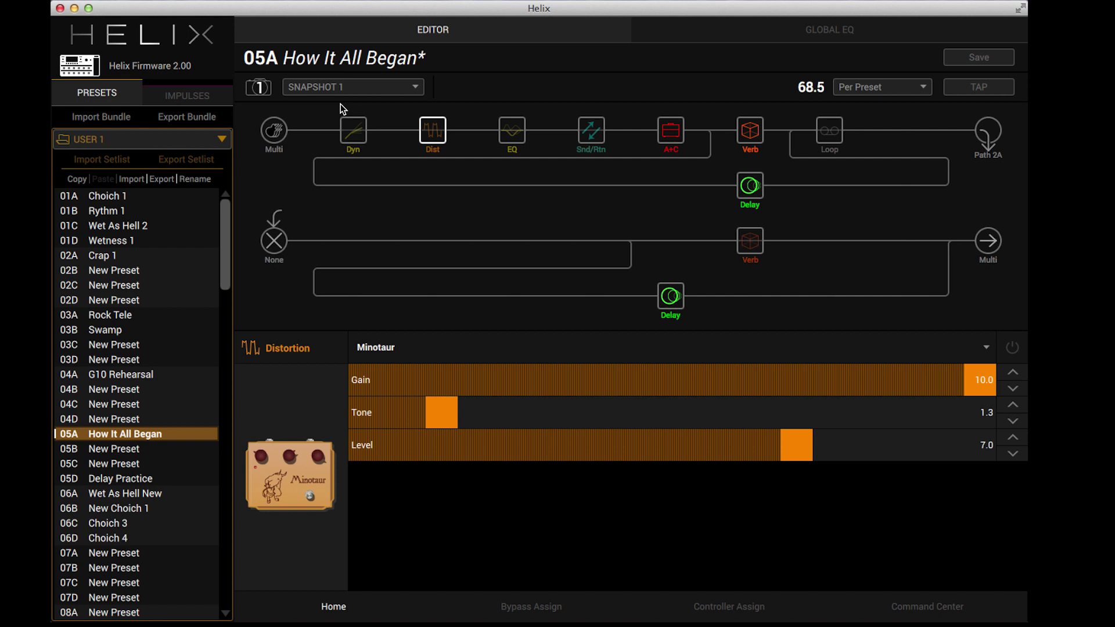
pyautogui.click(187, 88)
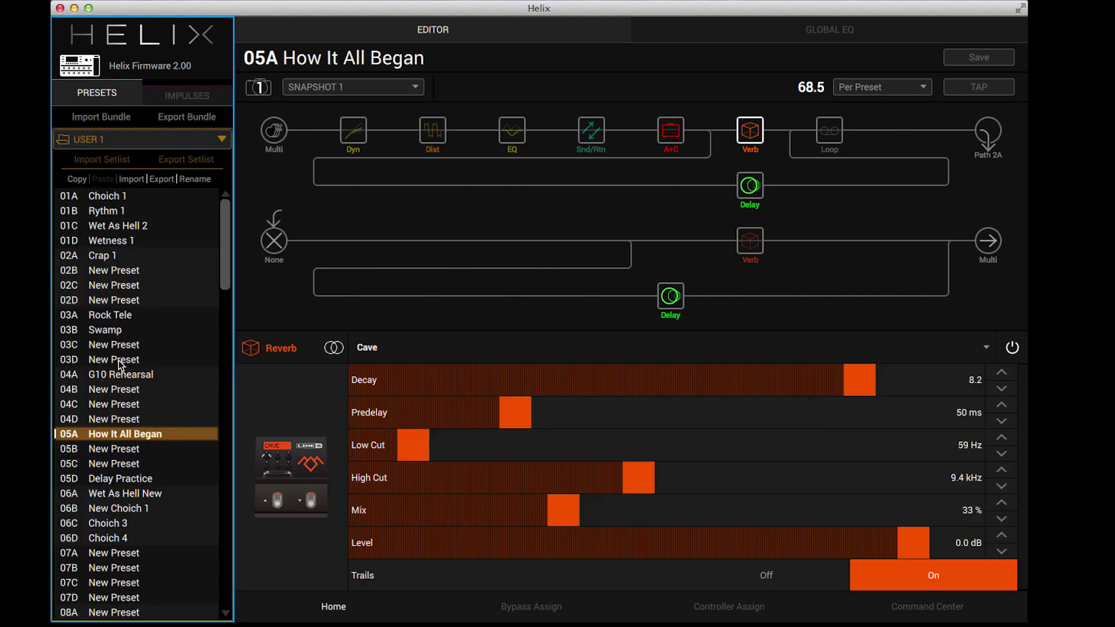
# Load preset 03B Swamp and set its IR block to impulse 1.
pyautogui.click(113, 331)
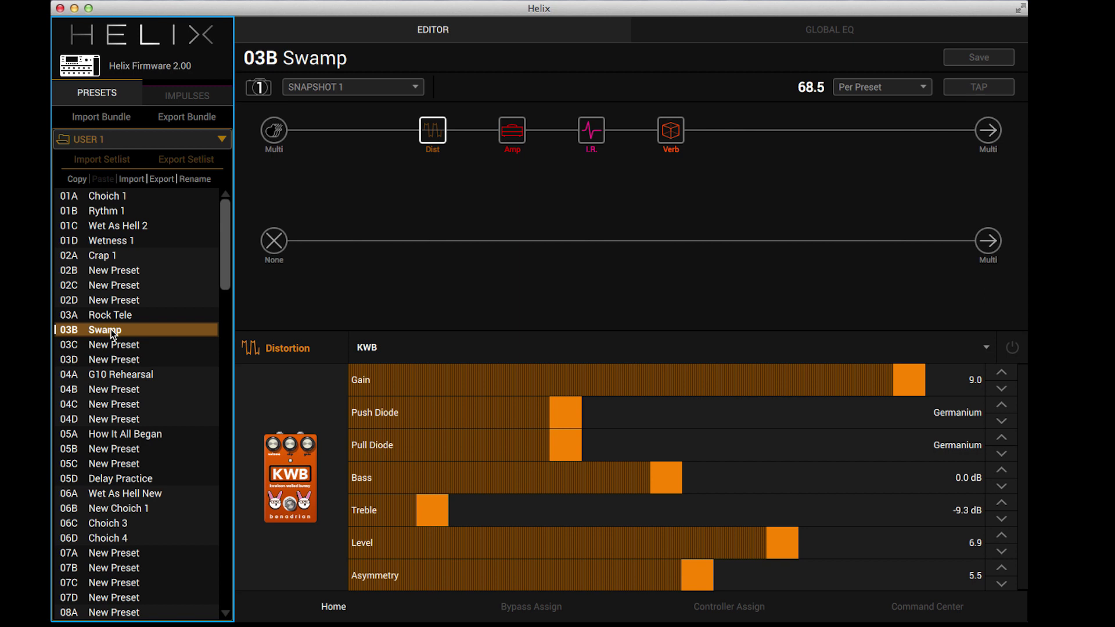
pyautogui.click(598, 134)
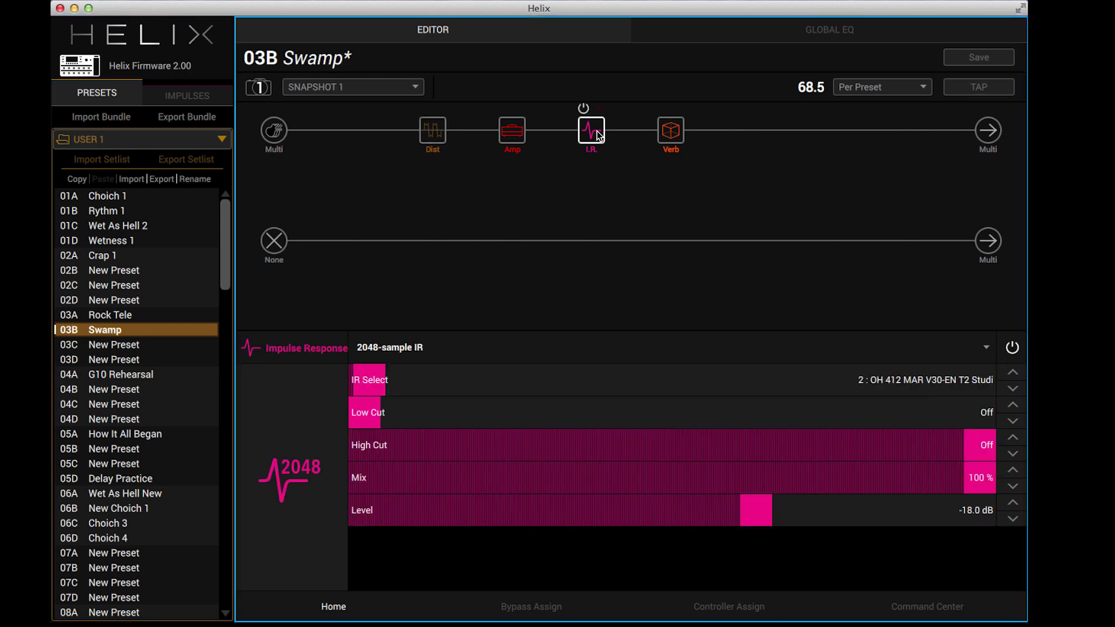
pyautogui.moveTo(378, 387); pyautogui.dragTo(355, 387)
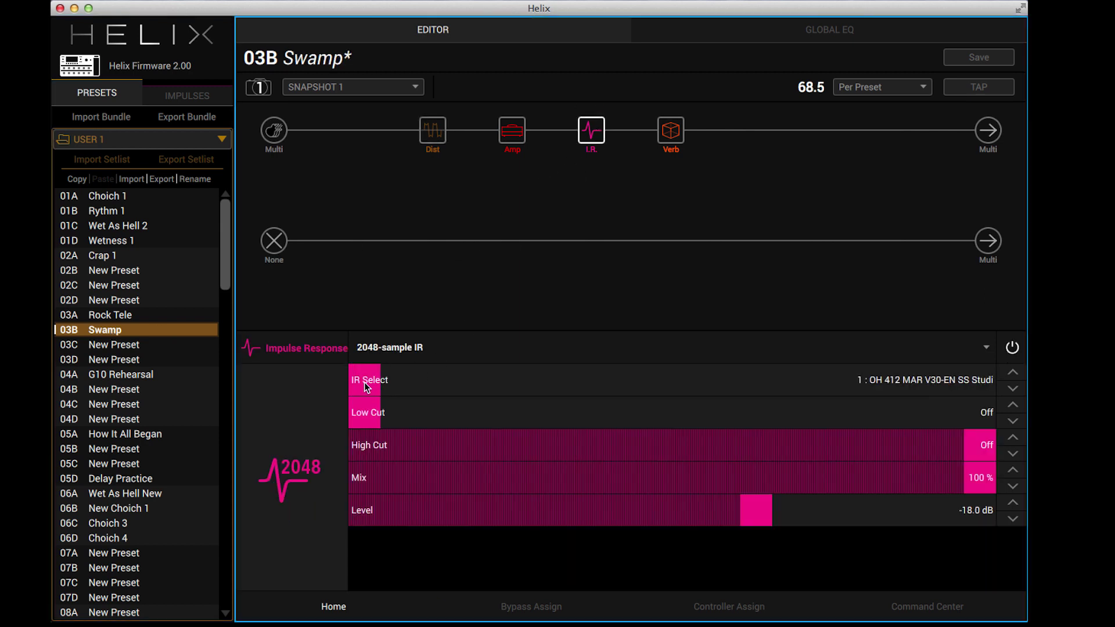
pyautogui.click(203, 95)
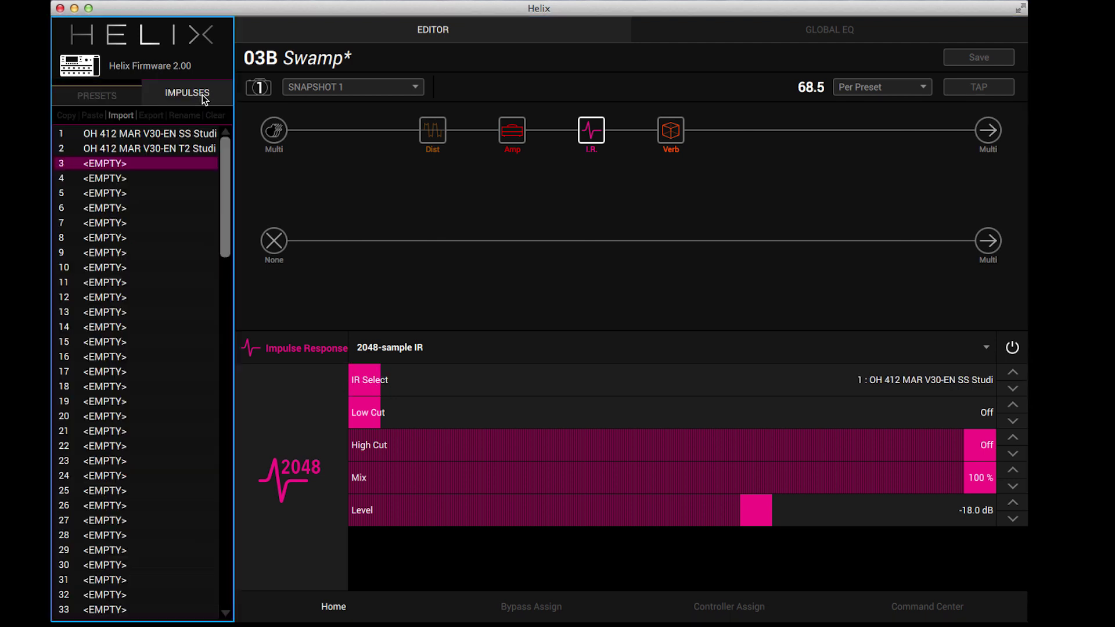
pyautogui.click(112, 95)
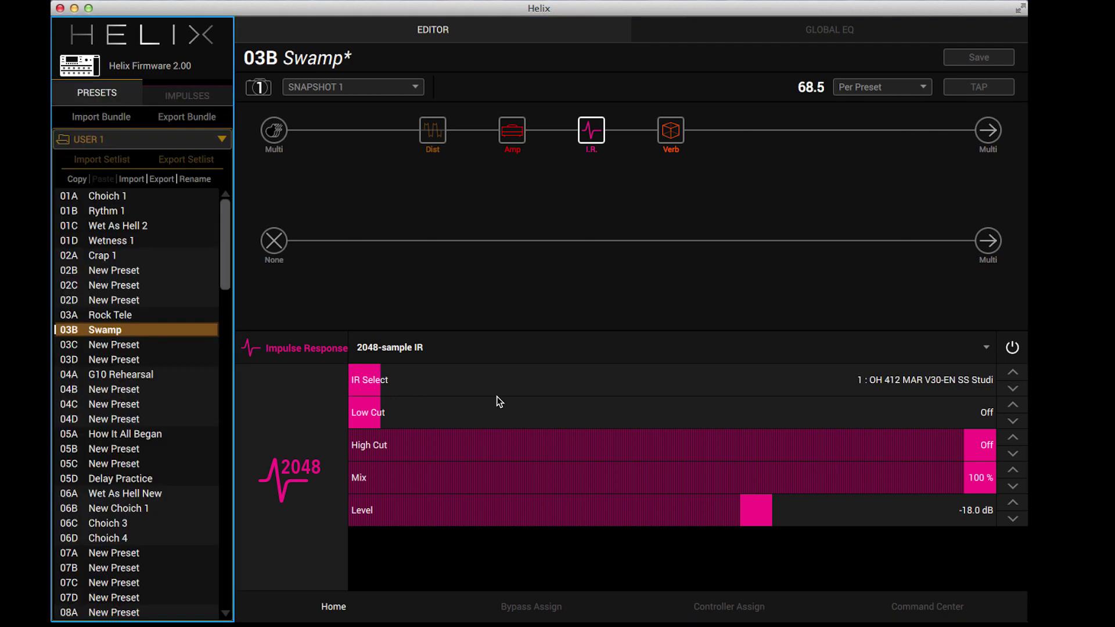
# Compare impulses 1 and 2 on the IR block, settle on IR 2, and view the stored impulses.
pyautogui.click(1012, 374)
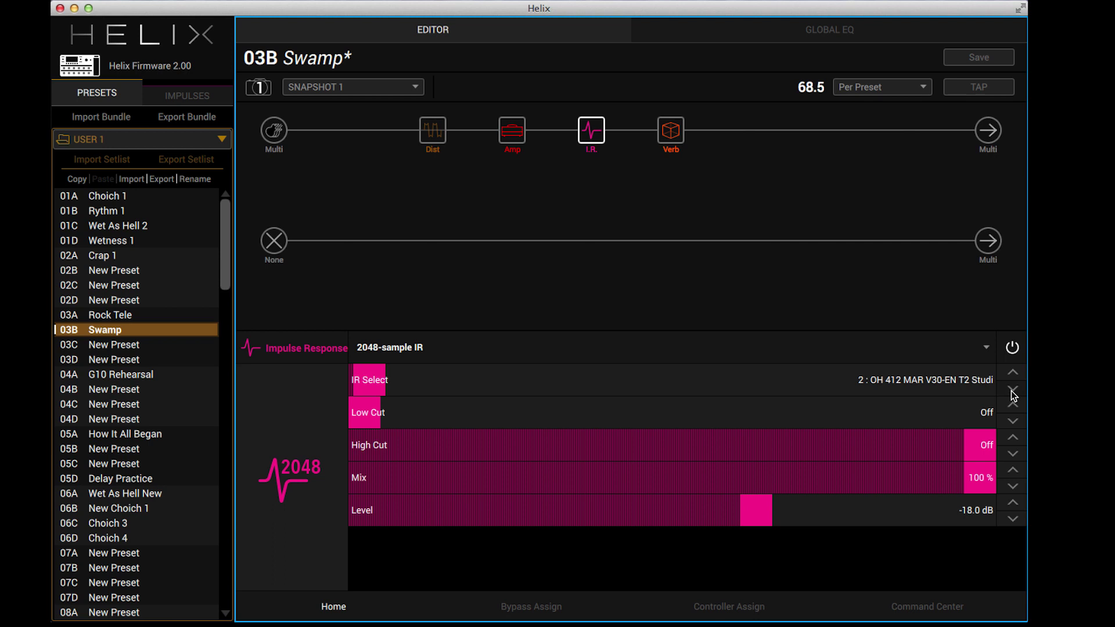
pyautogui.click(1012, 389)
pyautogui.click(1012, 374)
pyautogui.click(1012, 389)
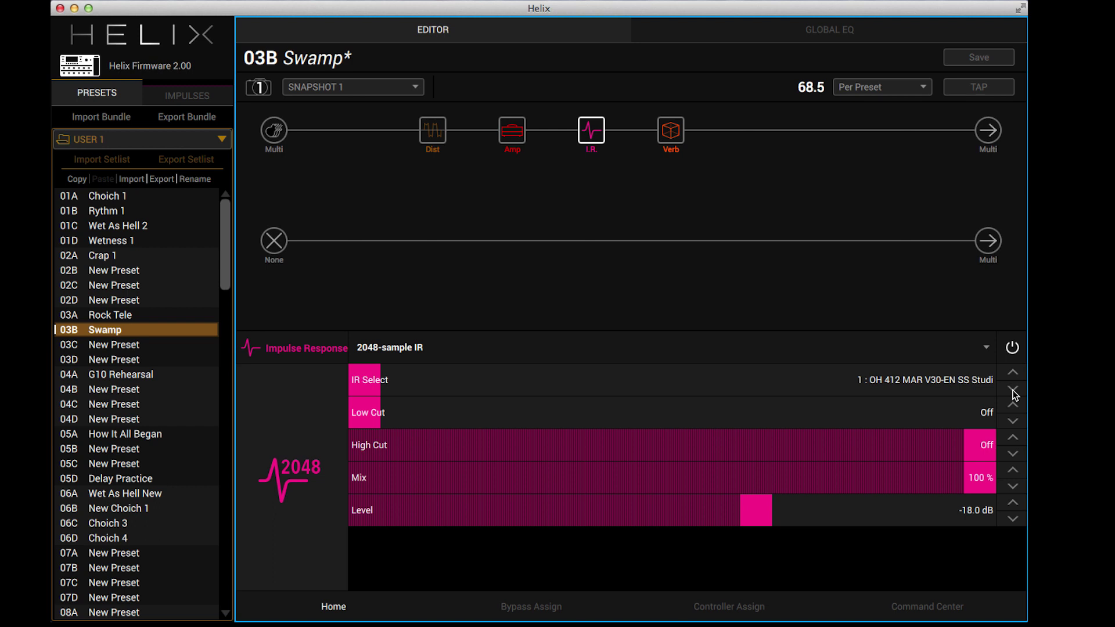
pyautogui.click(1014, 375)
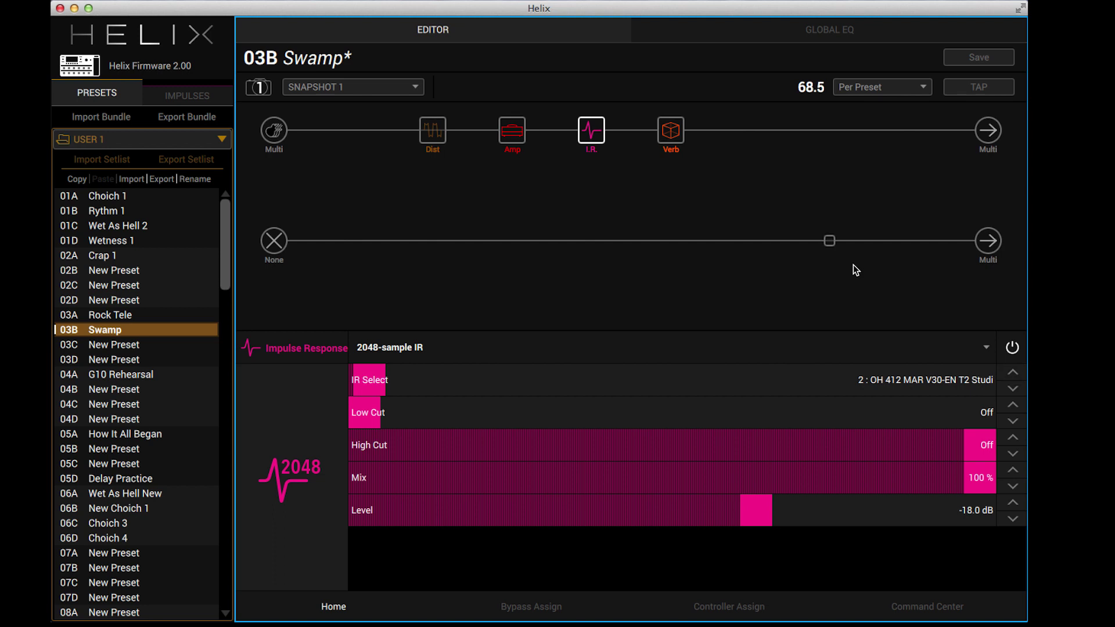
pyautogui.click(201, 97)
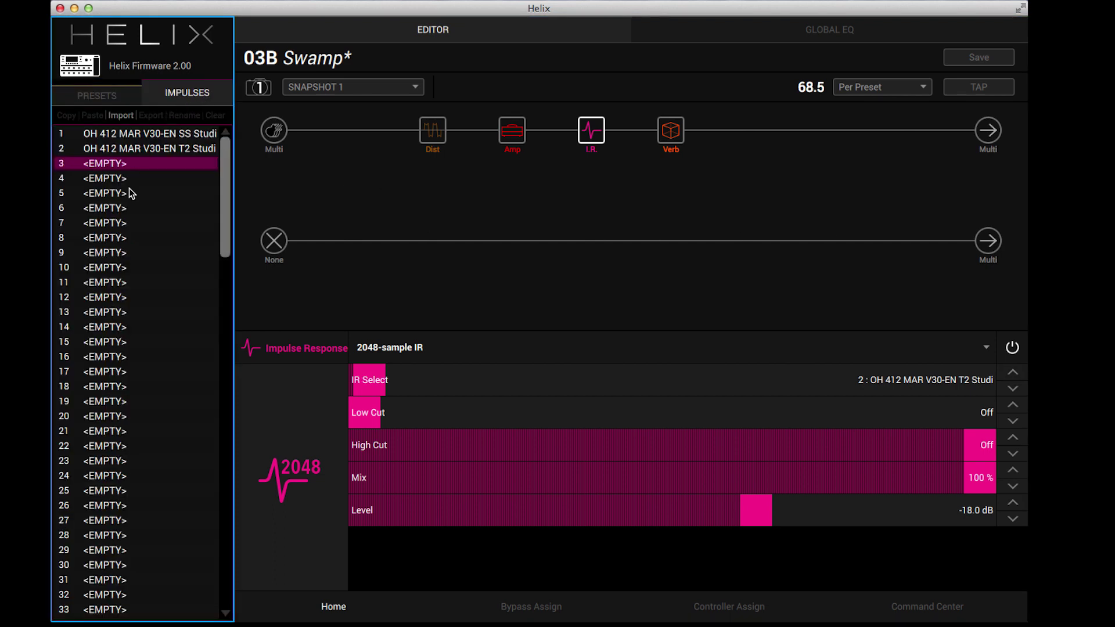
# Import 'OH 412 MAR V30-CH T2 Studio-Vintage.wav' from the Helix folder into impulse slot 3.
pyautogui.click(121, 115)
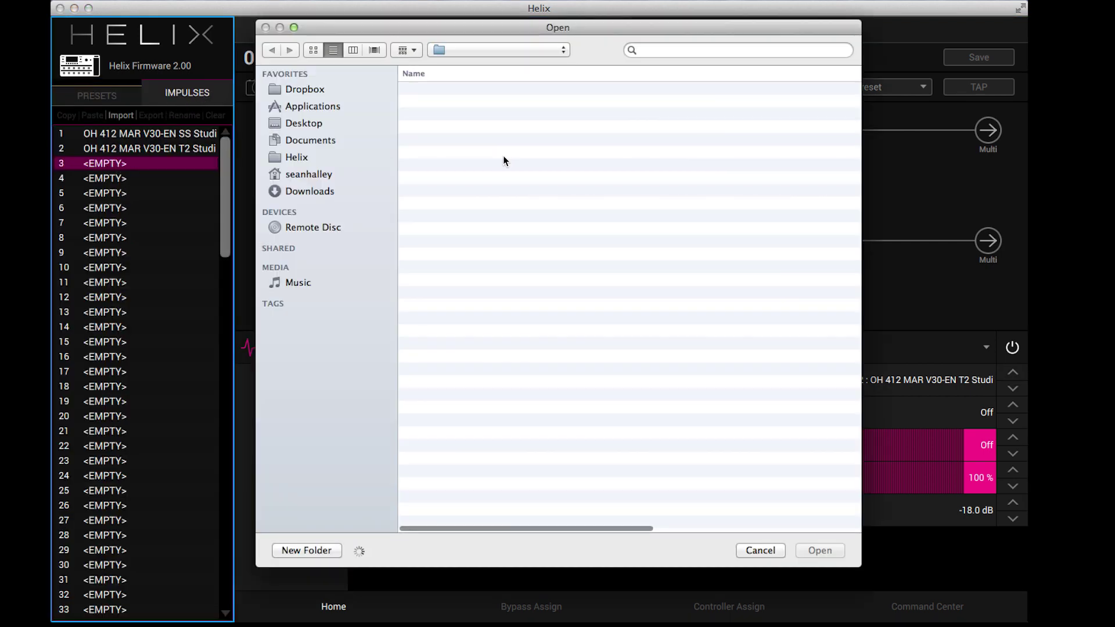
pyautogui.click(354, 159)
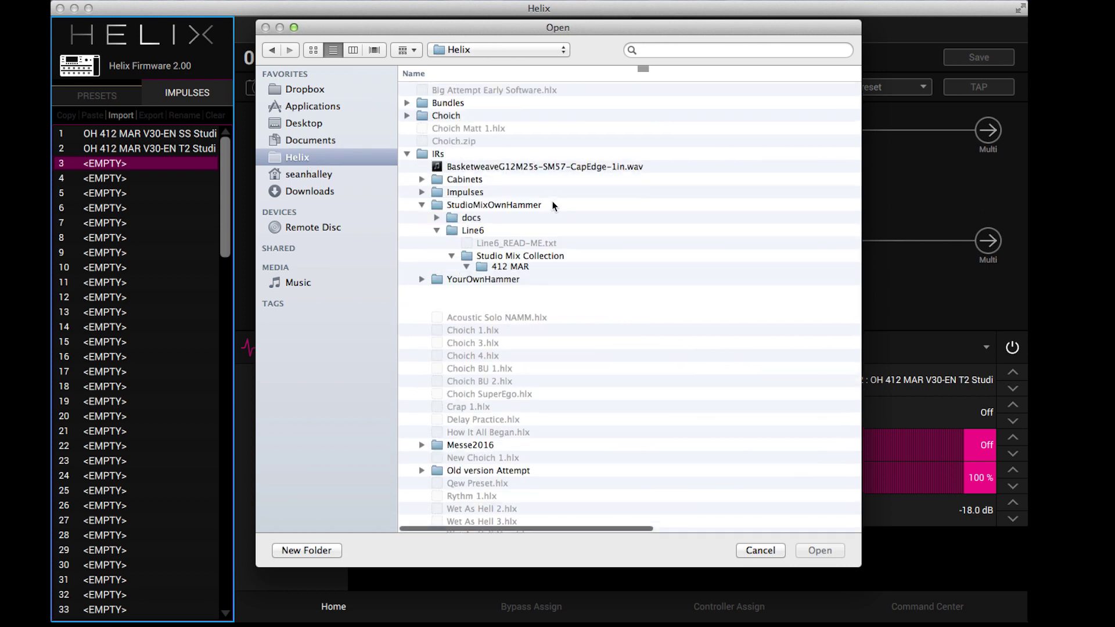
pyautogui.scroll(-10, 493, 186)
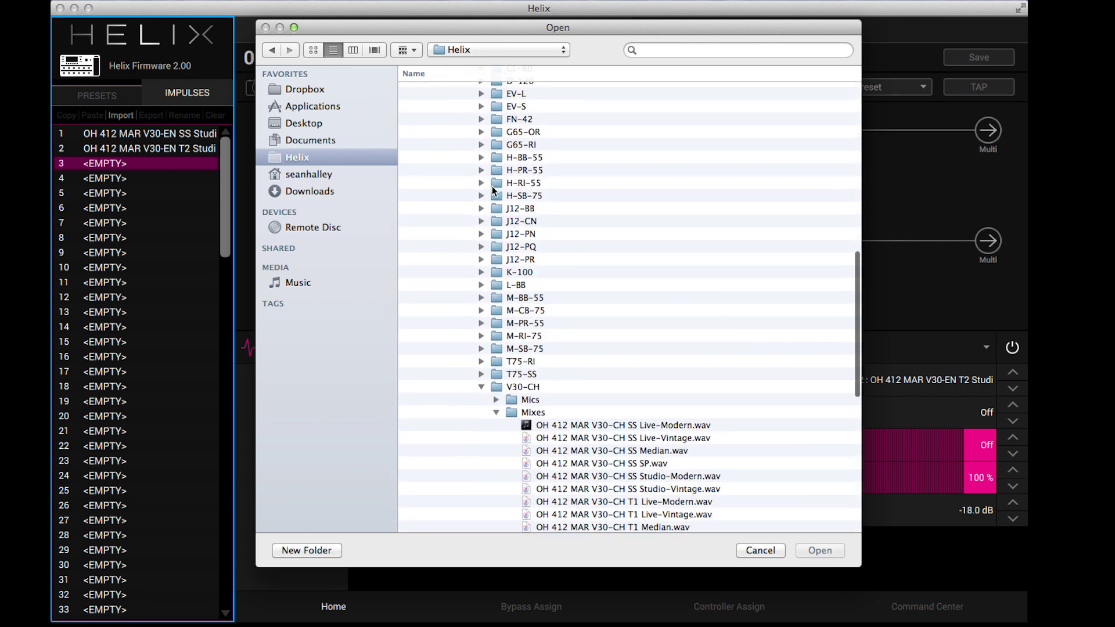
pyautogui.scroll(-10, 493, 186)
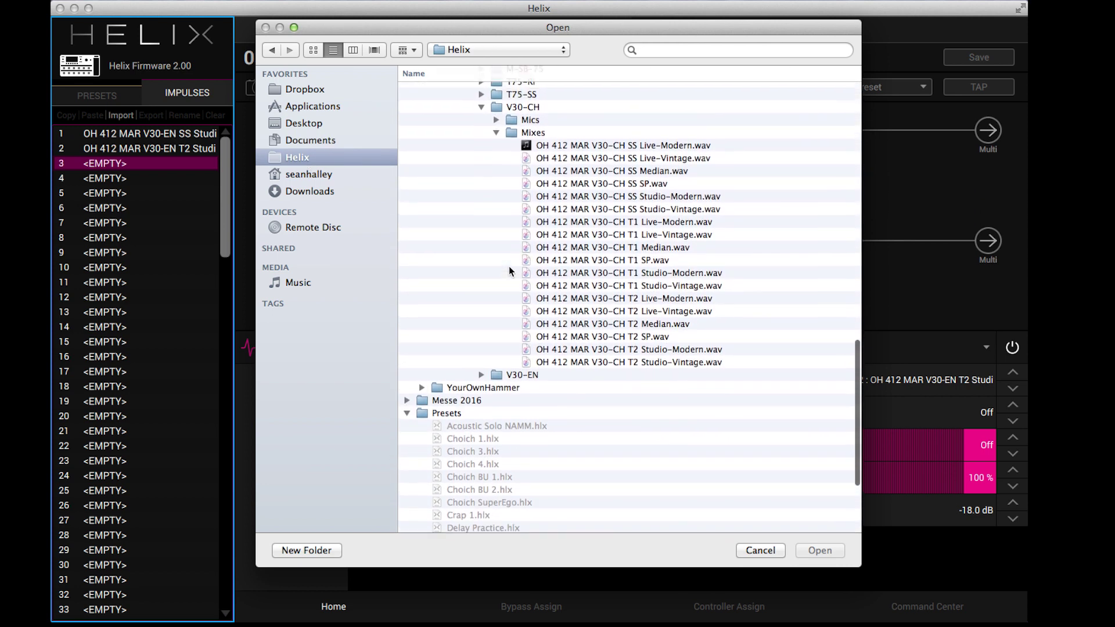
pyautogui.scroll(5, 509, 266)
pyautogui.scroll(-3, 602, 260)
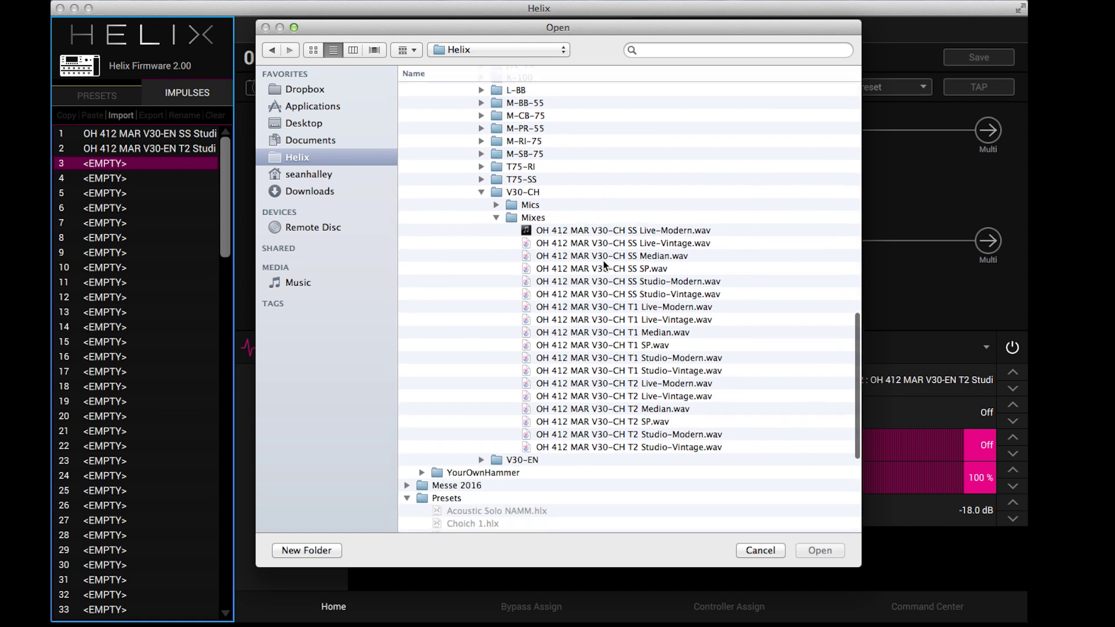
pyautogui.doubleClick(631, 448)
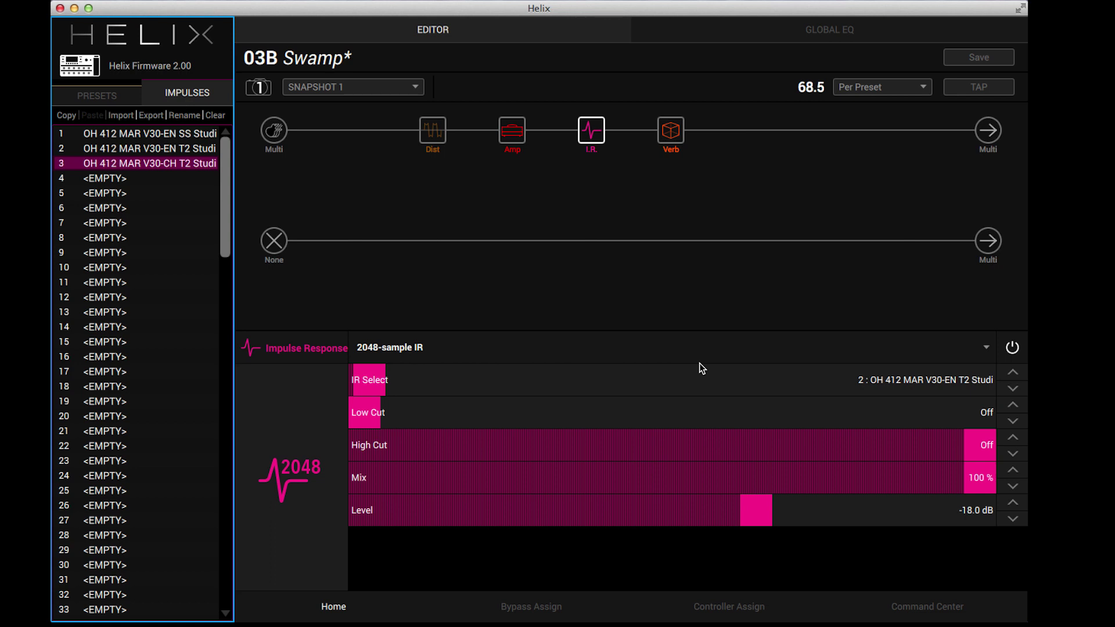
# Switch the Swamp IR block to impulse 3, then reload preset 05A How It All Began.
pyautogui.click(1013, 374)
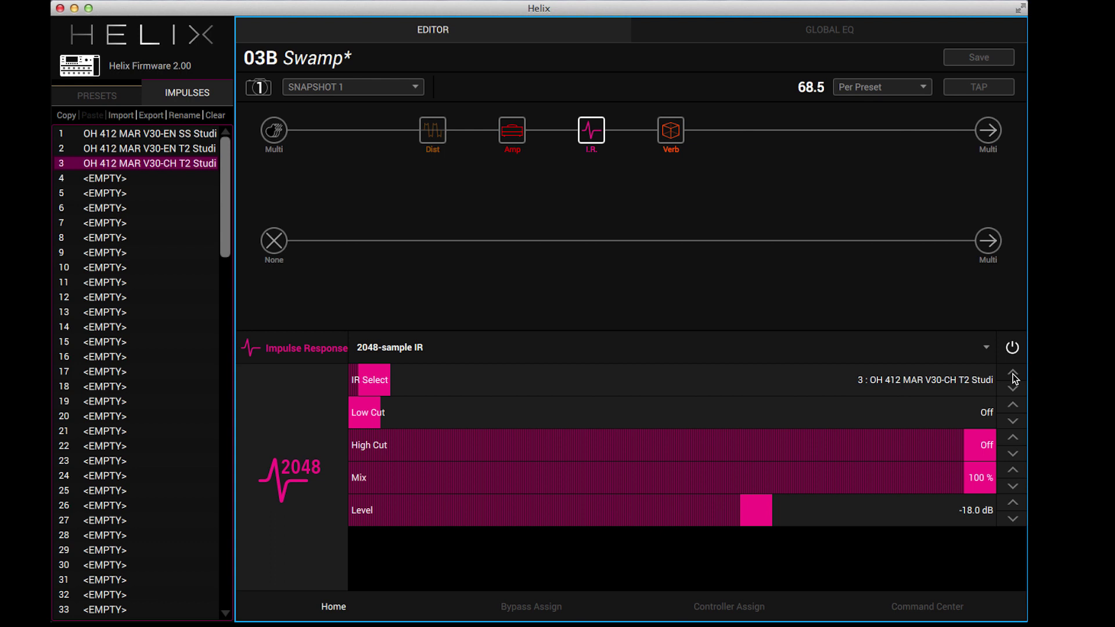
pyautogui.click(97, 92)
pyautogui.click(145, 435)
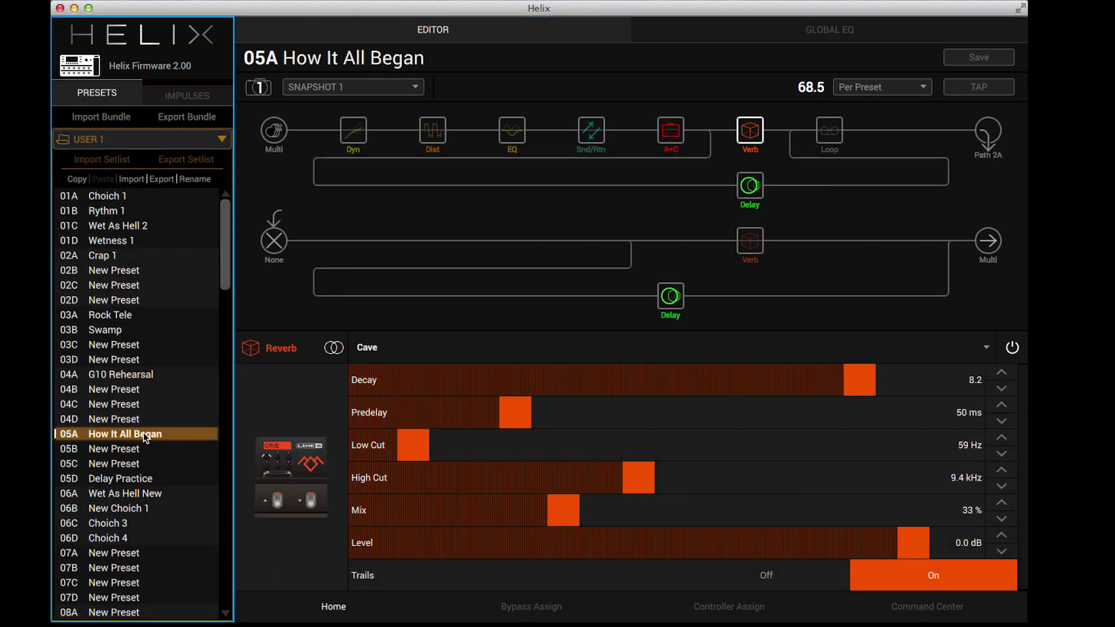